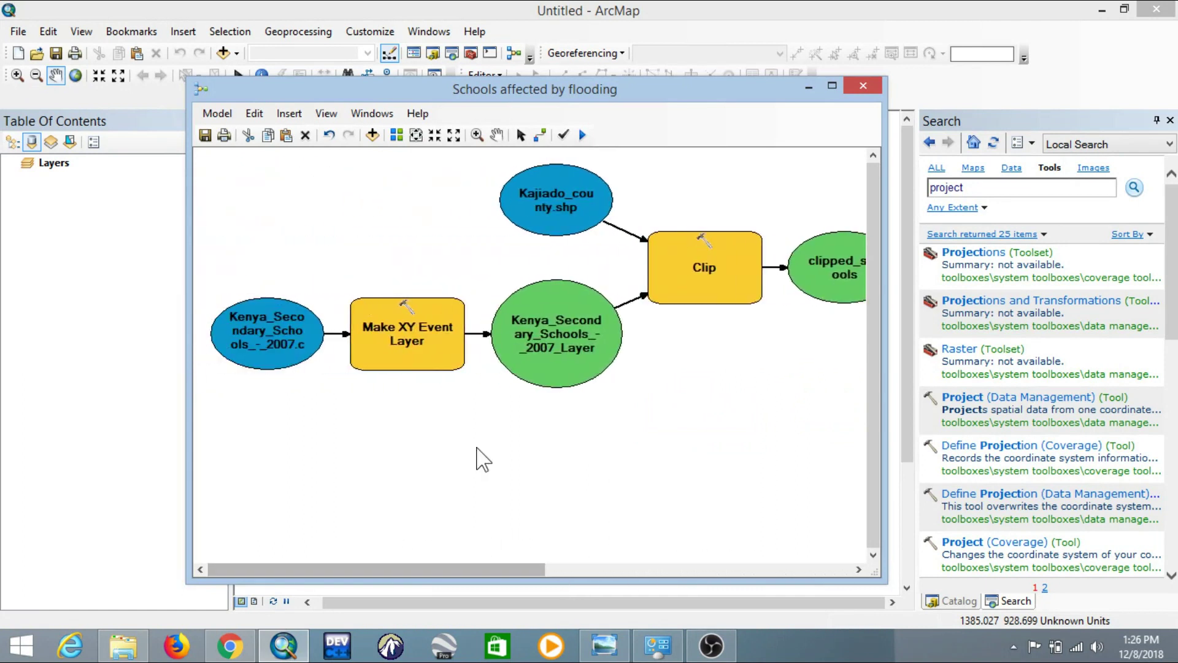
Search for 'clip' and add Clip (Analysis) to the model as Clip (2).
scroll(488, 454, "down", 3)
scroll(492, 451, "down", 1)
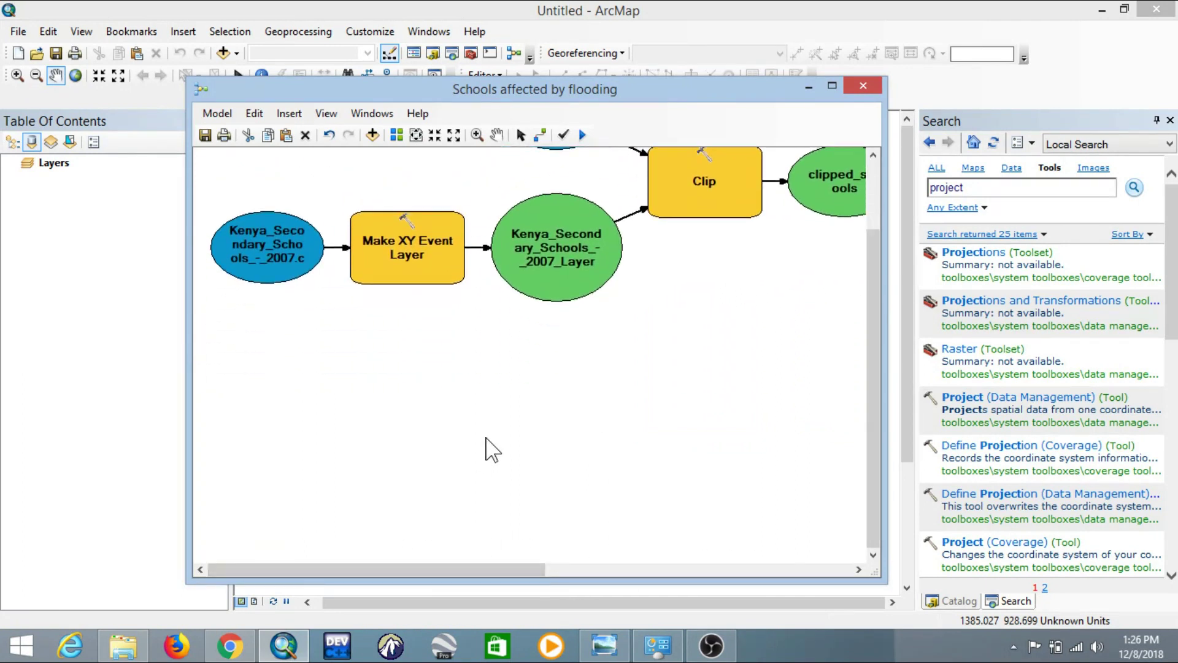
scroll(497, 450, "up", 6)
scroll(507, 446, "down", 1)
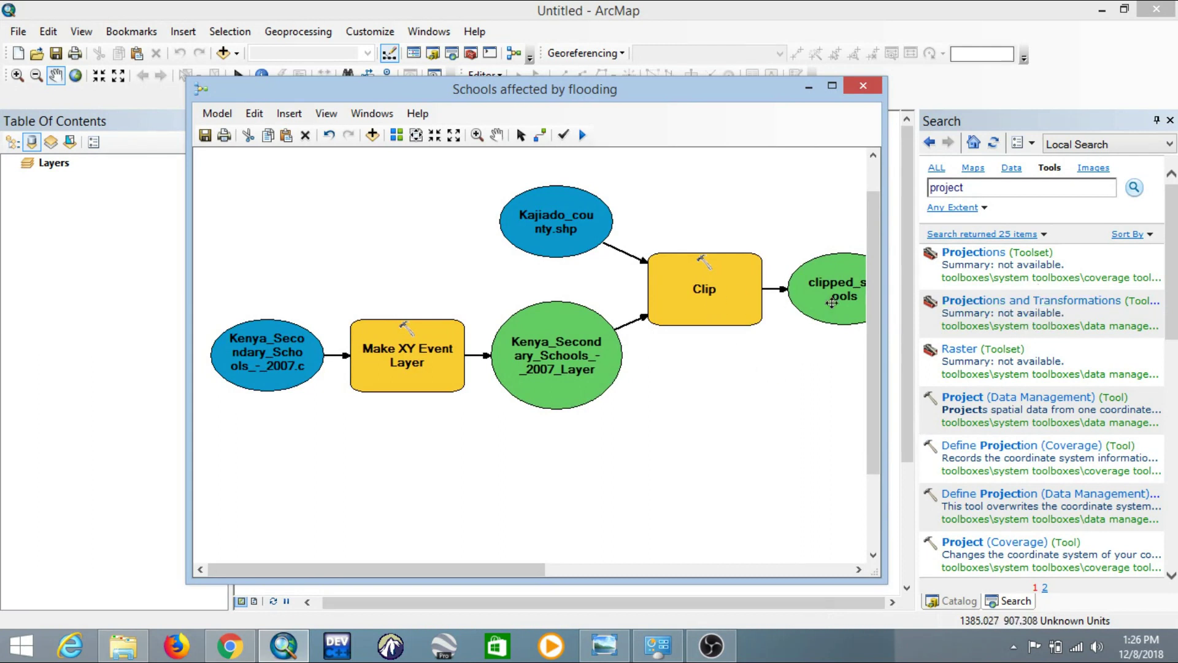
double_click(1003, 189)
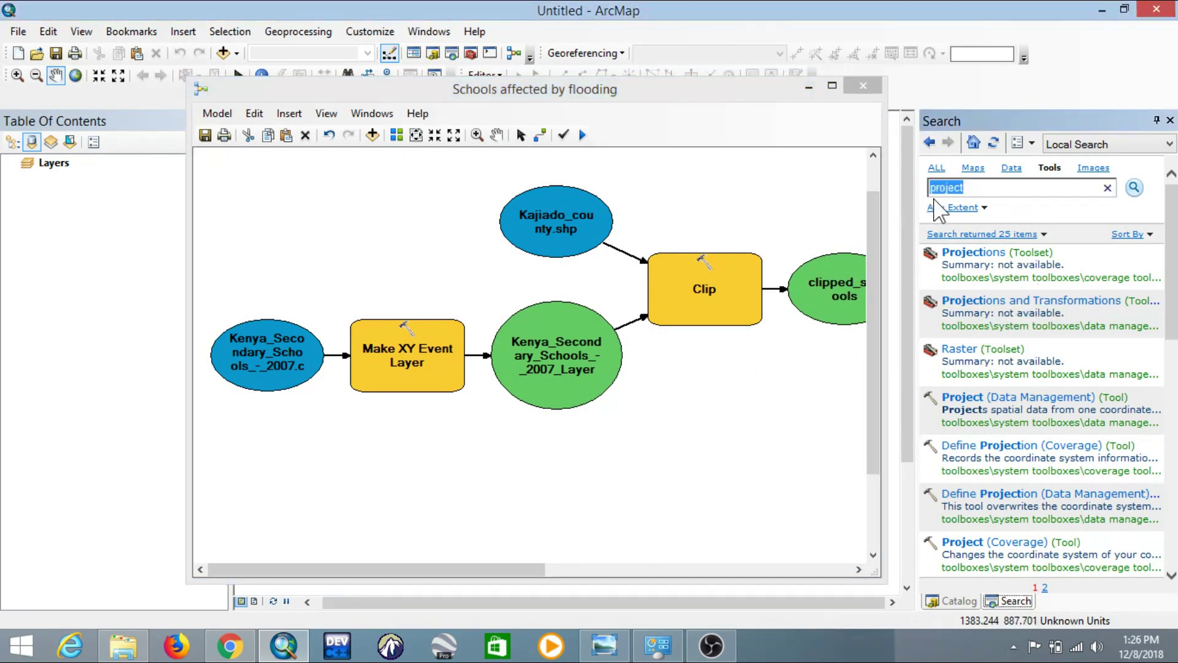
type("clip")
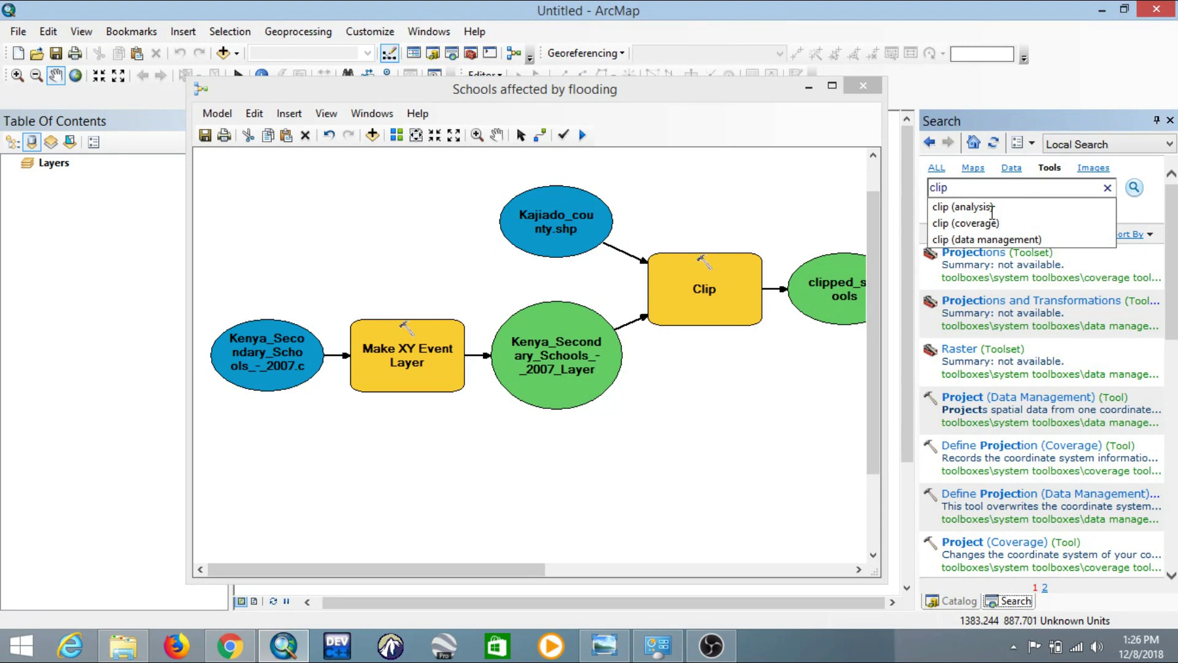
key("Return")
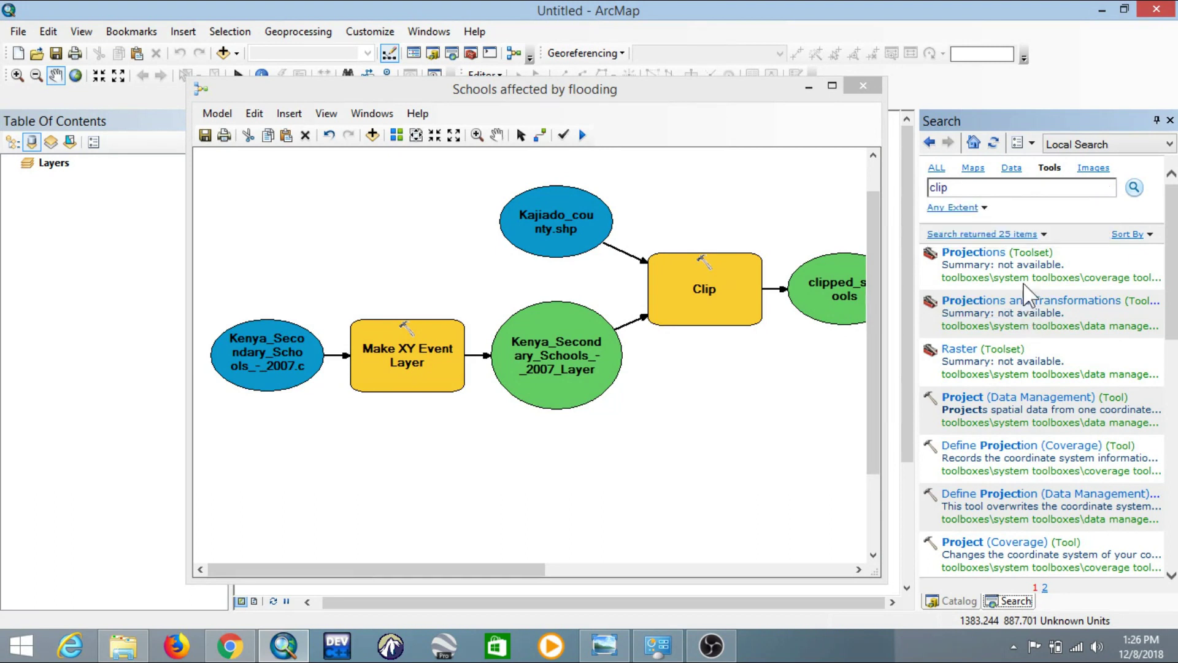
left_click_drag(997, 302, 514, 466)
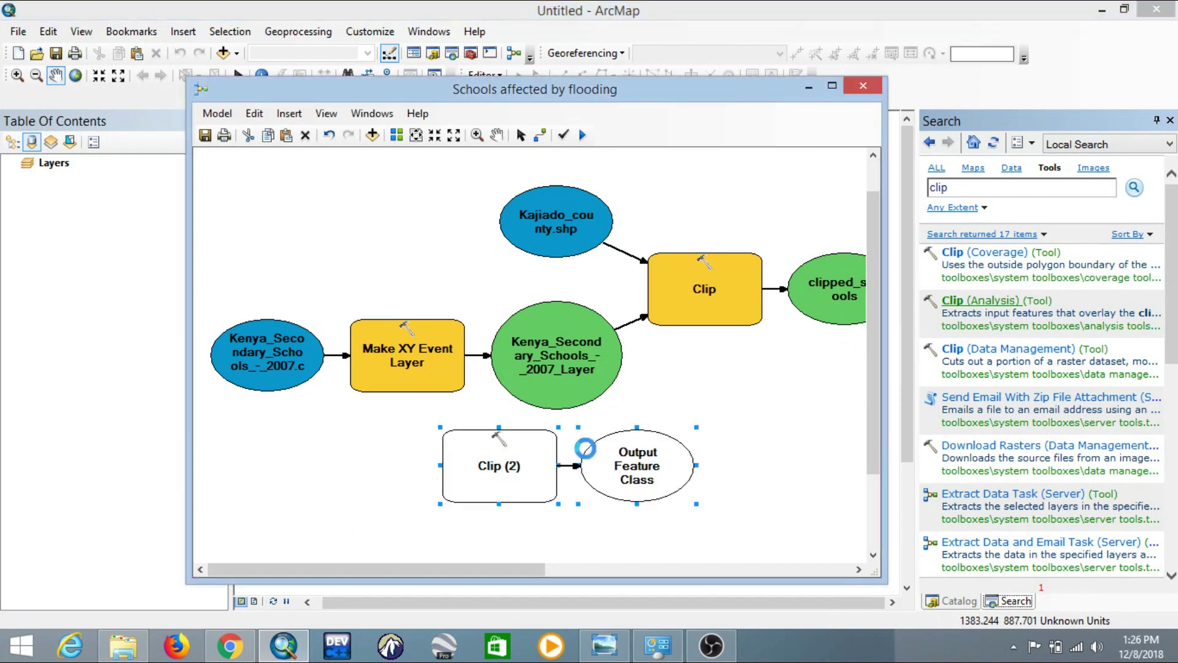
scroll(515, 478, "down", 1)
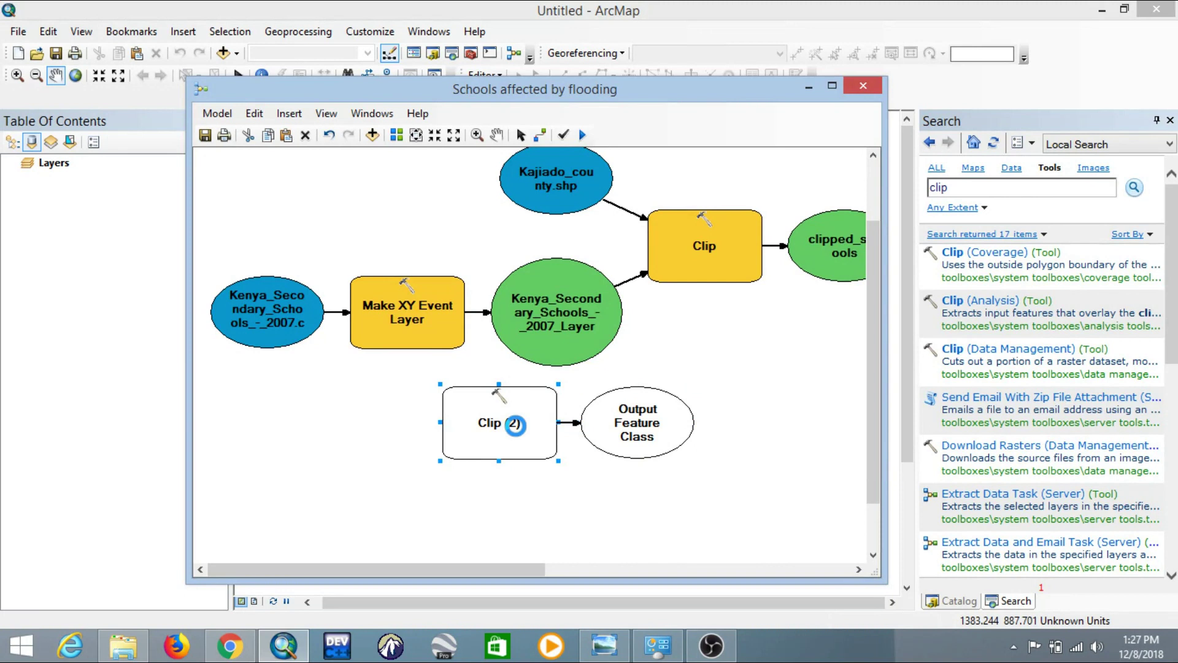
Set Clip (2) to clip Kenya_Rivers.shp by Kajiado_county.shp.
double_click(519, 426)
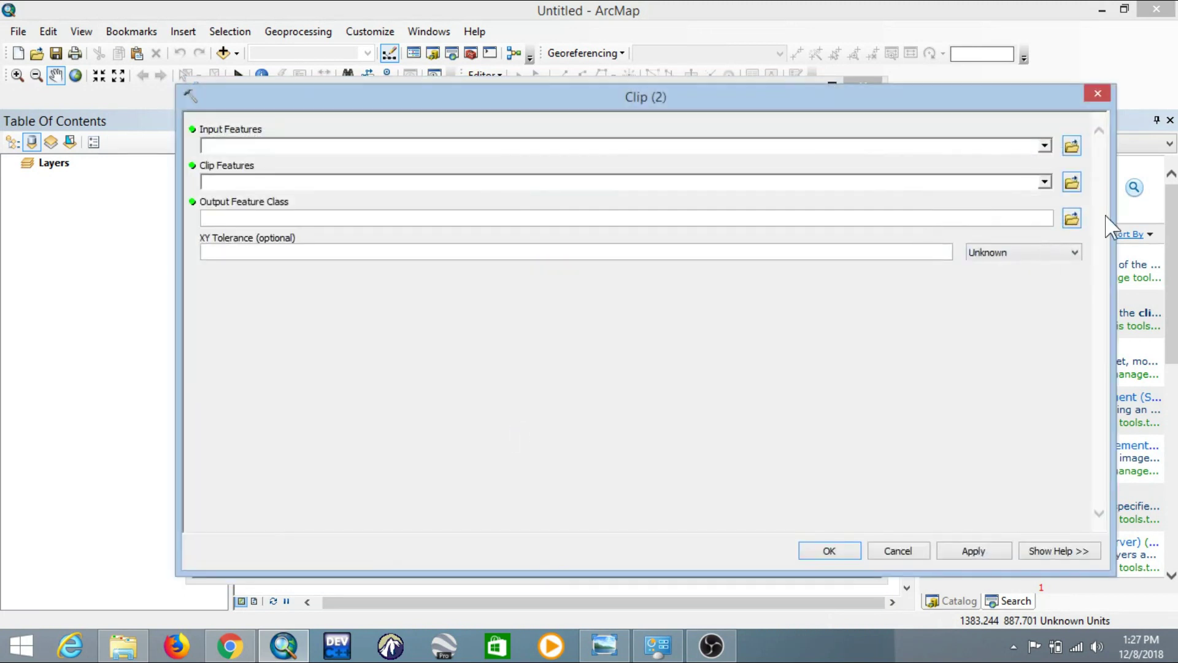
left_click(1045, 145)
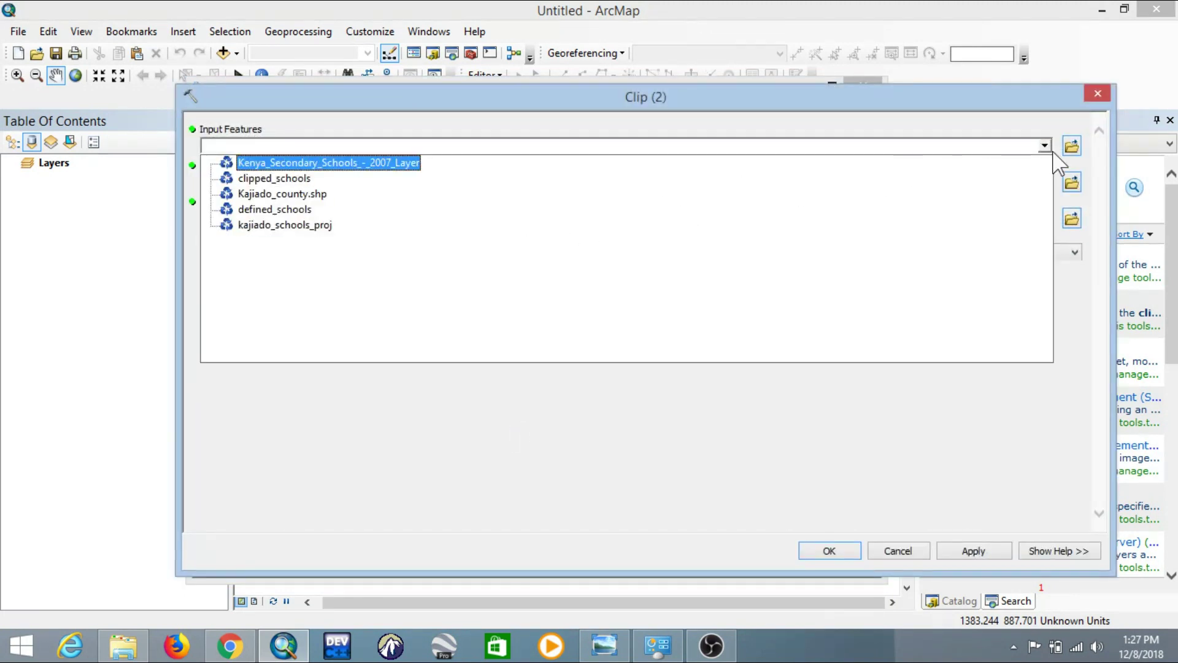
left_click(1071, 156)
left_click(1072, 145)
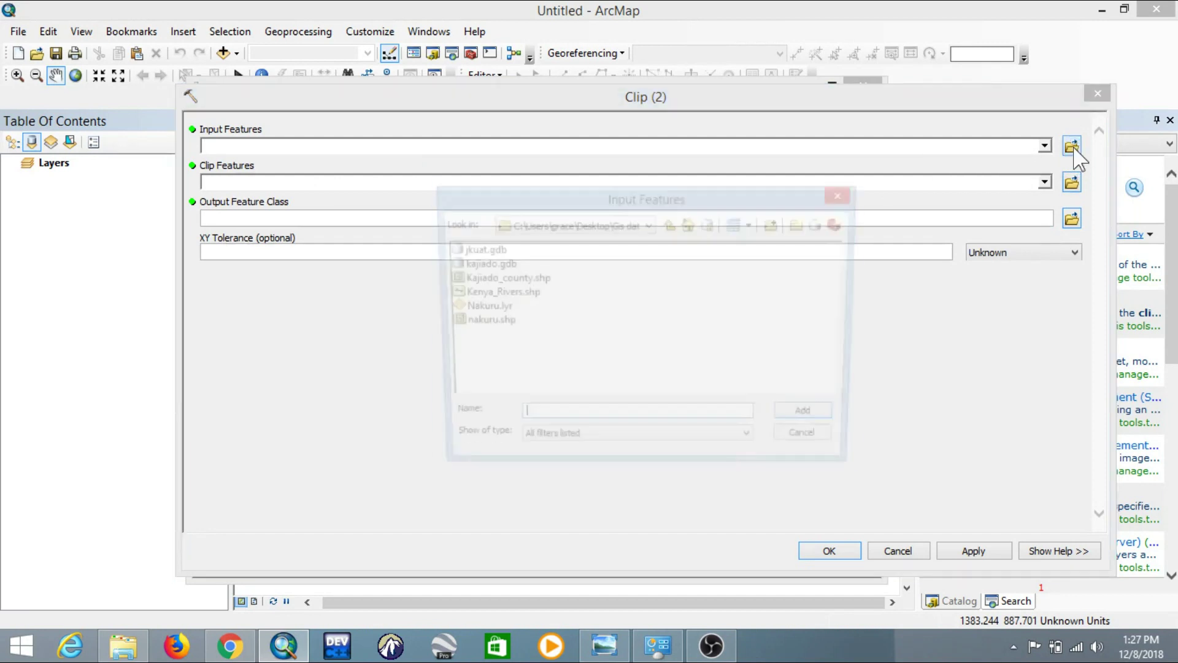
left_click(494, 293)
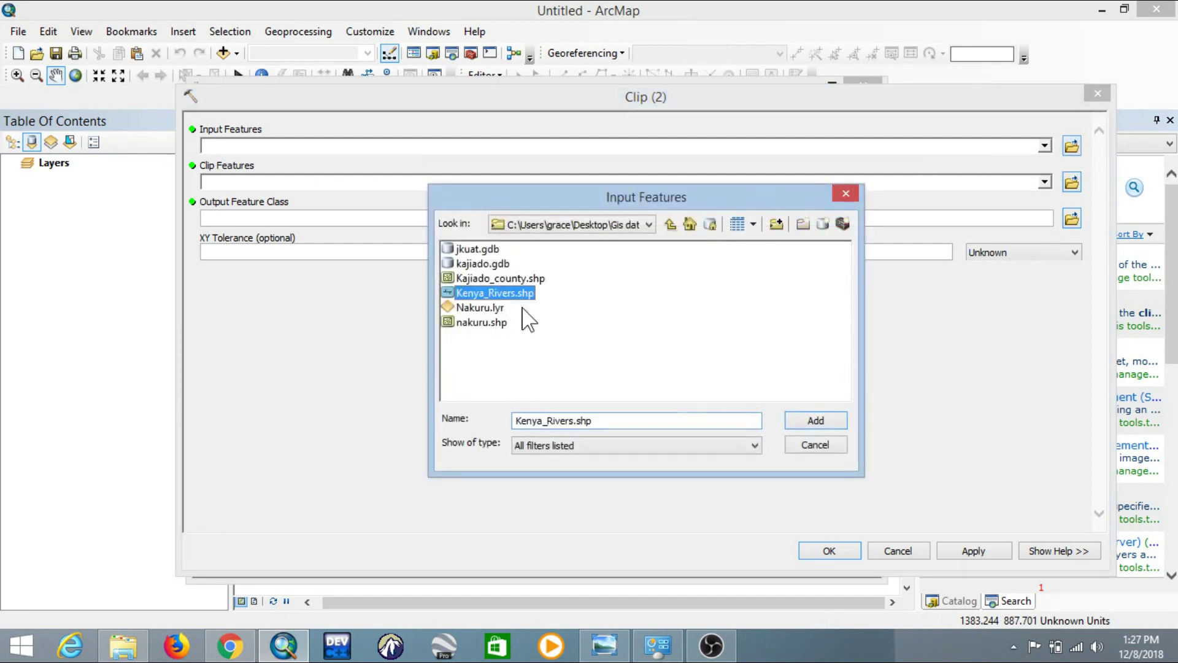
left_click(820, 421)
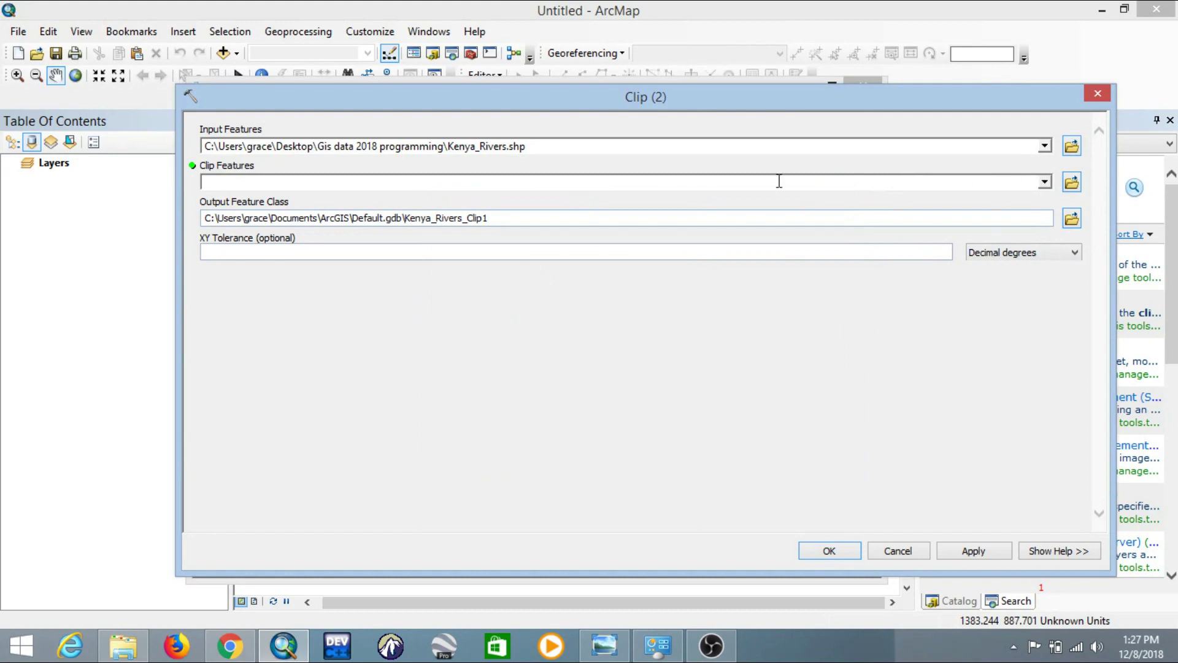
left_click(1044, 182)
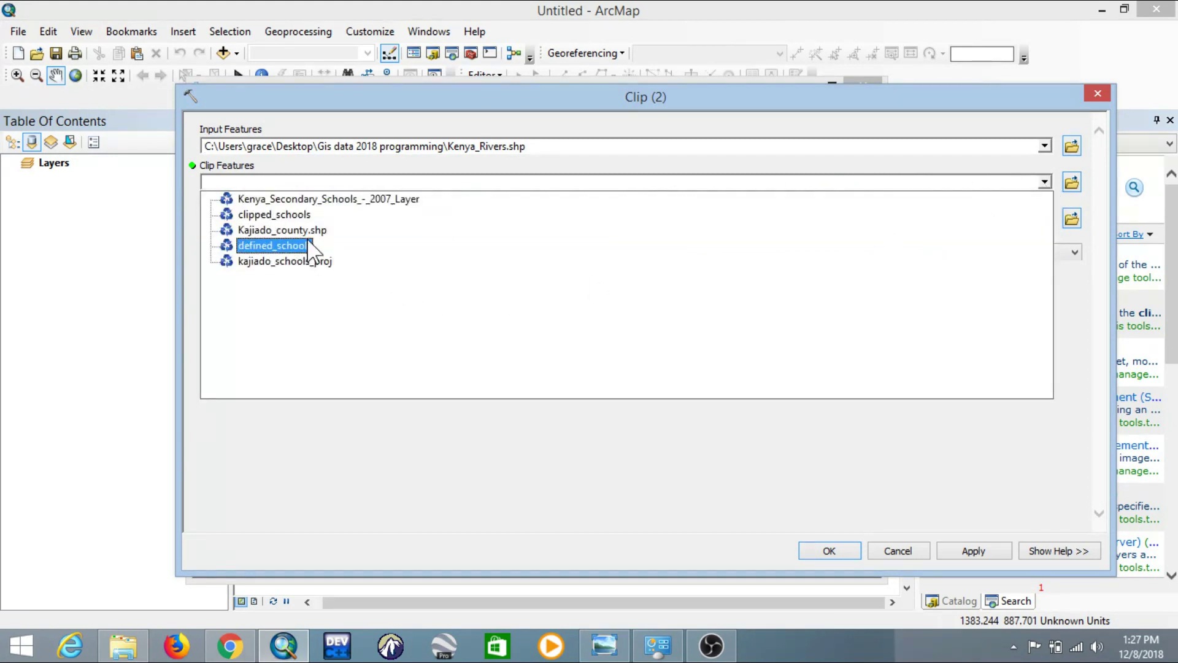
left_click(307, 231)
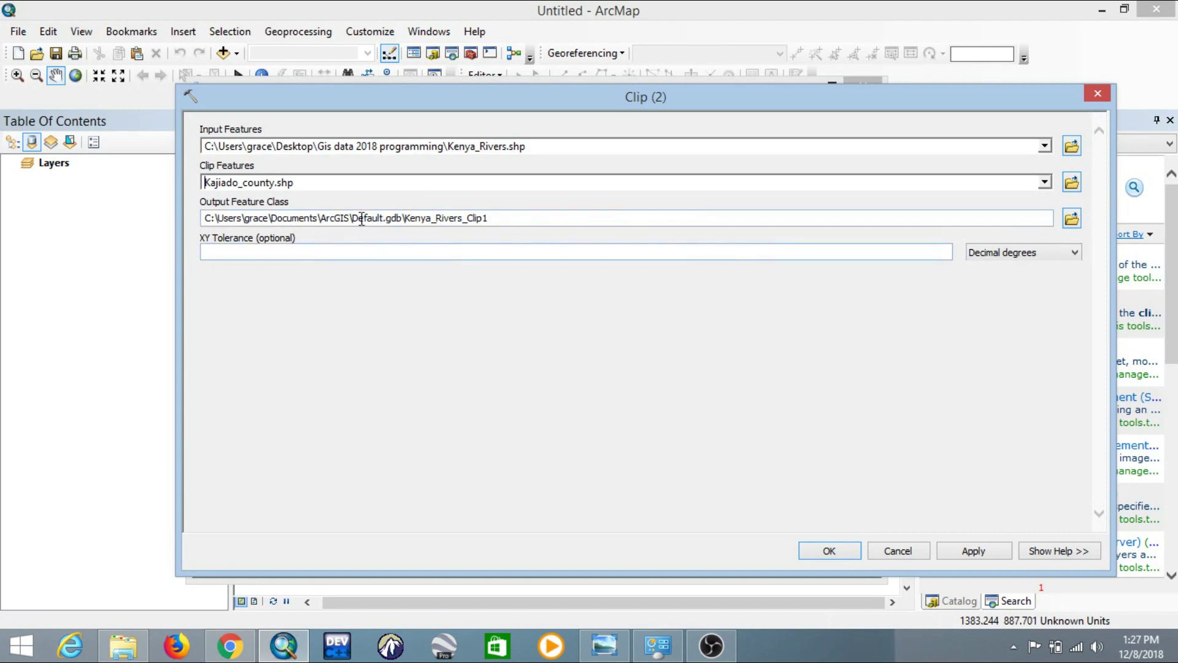
Save the clipped output as kajiado_river in kajiado.gdb and confirm Clip (2).
left_click(1071, 218)
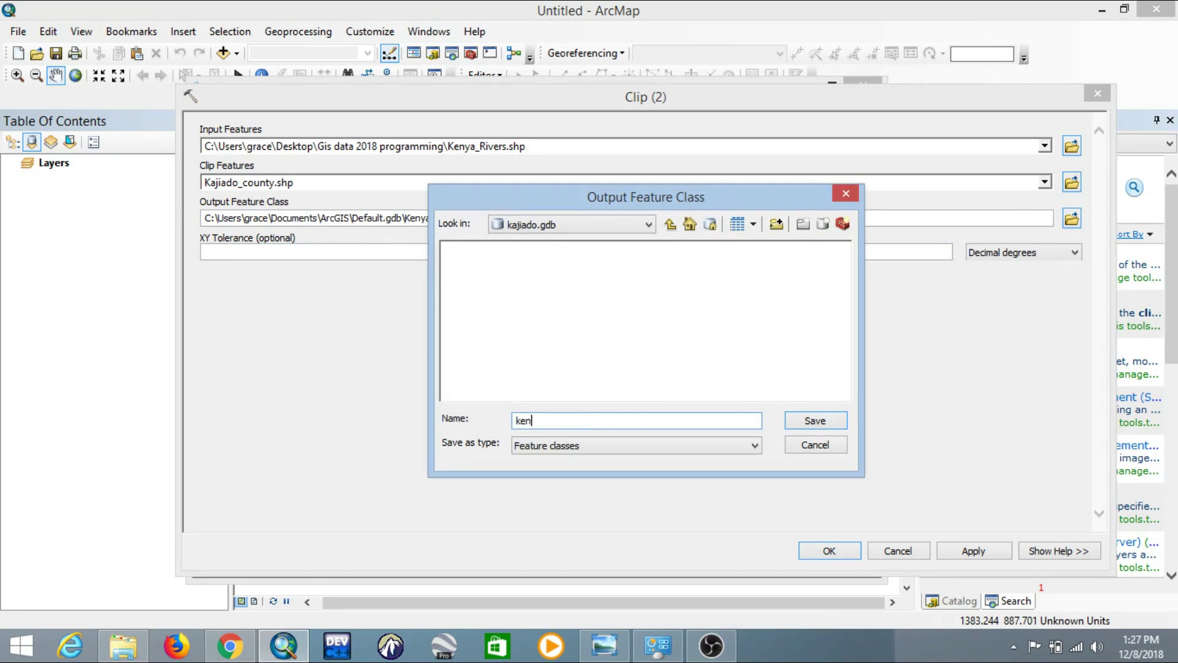
type("kajiado_river")
left_click(815, 421)
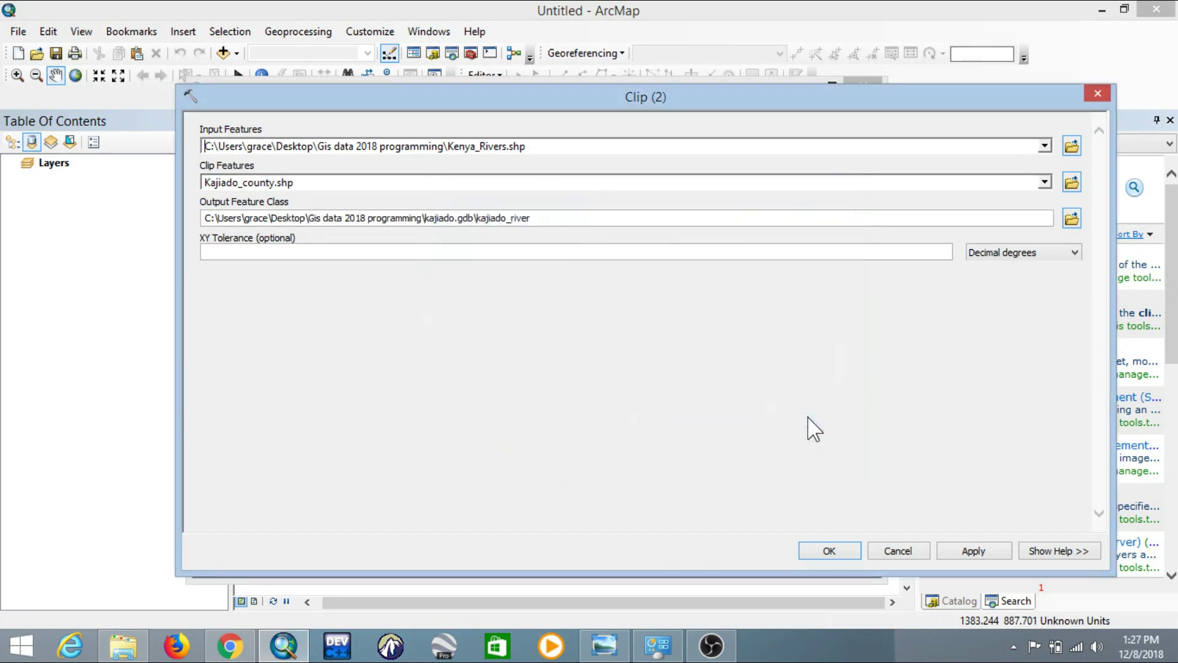
left_click(847, 549)
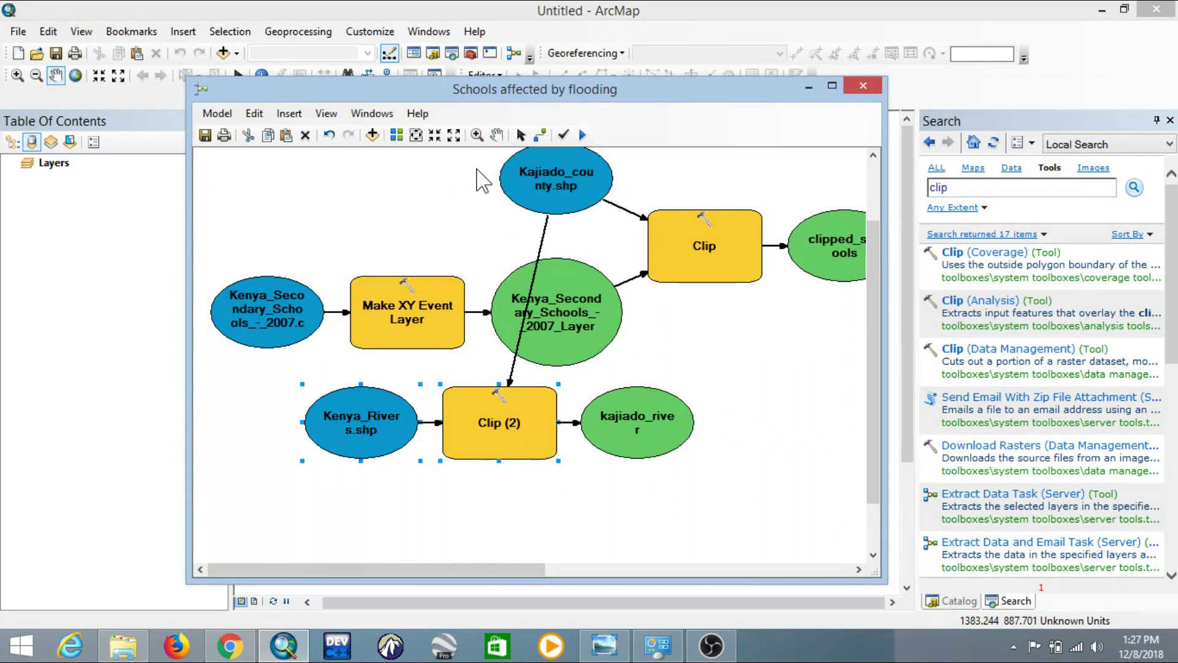
Auto-arrange the model diagram.
left_click(395, 135)
left_click_drag(501, 569, 634, 563)
scroll(626, 427, "up", 3)
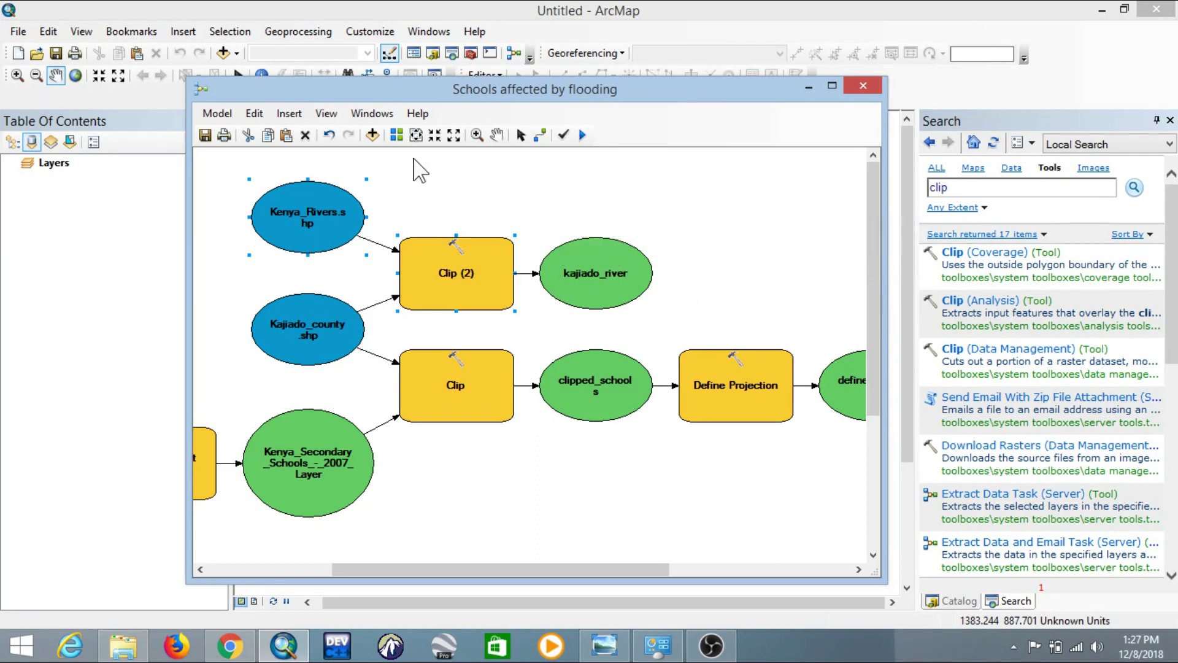
Add Project (Data Management) to the model as Project (2) and open its parameters.
left_click(959, 188)
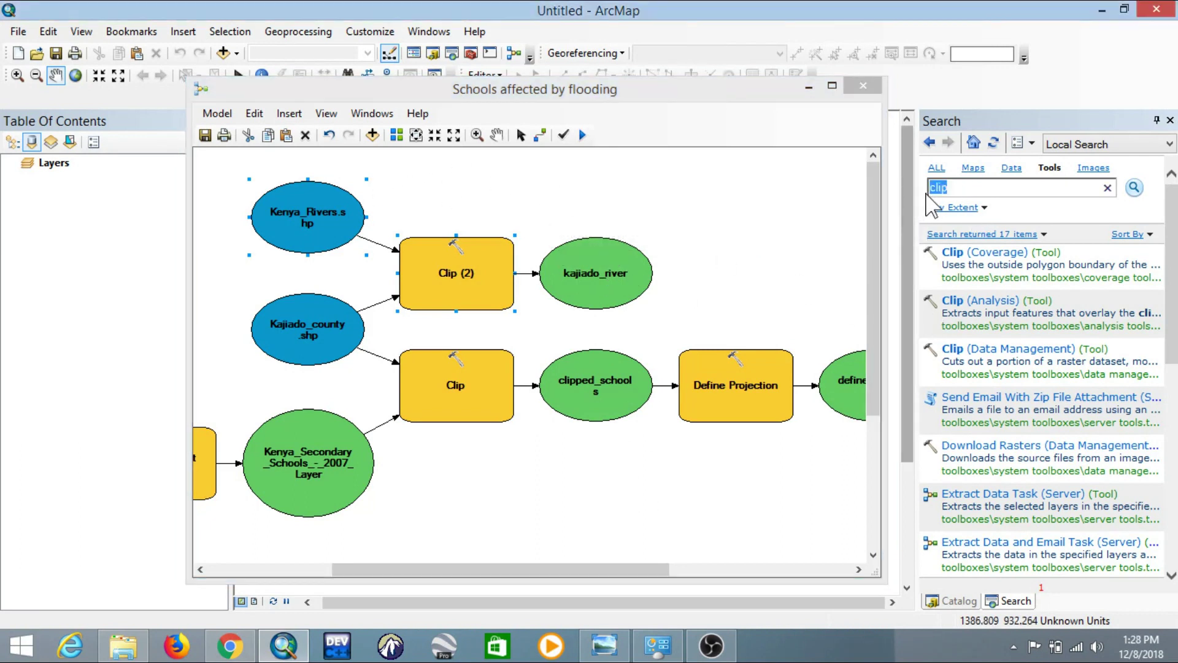
type("project")
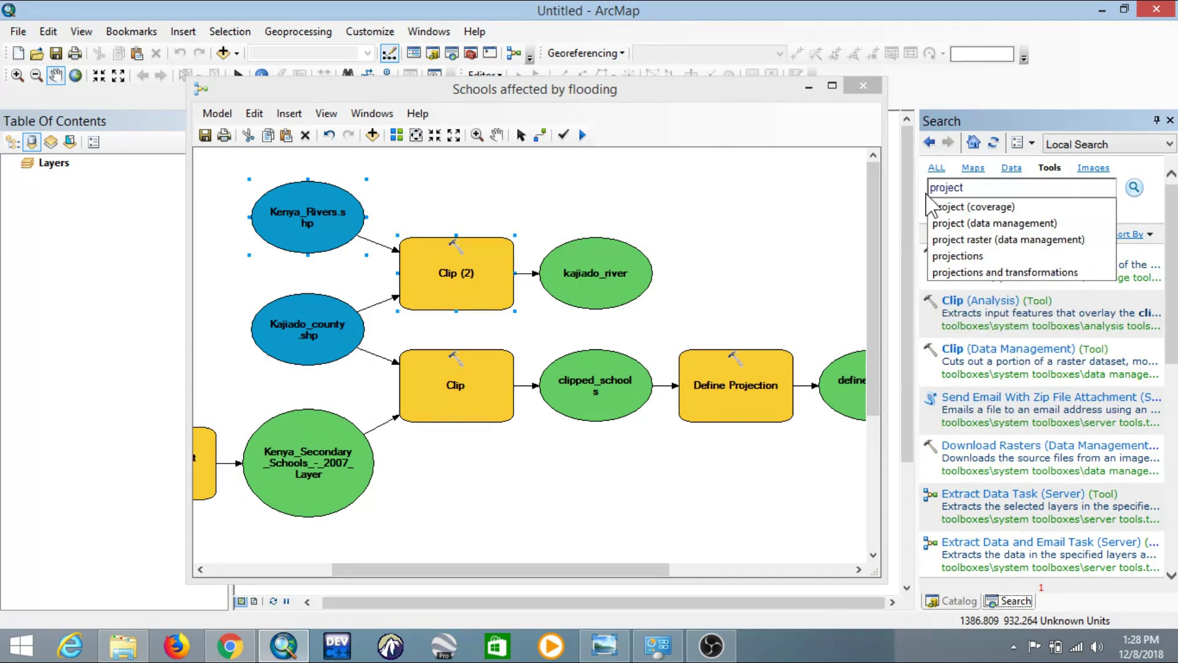
key("Return")
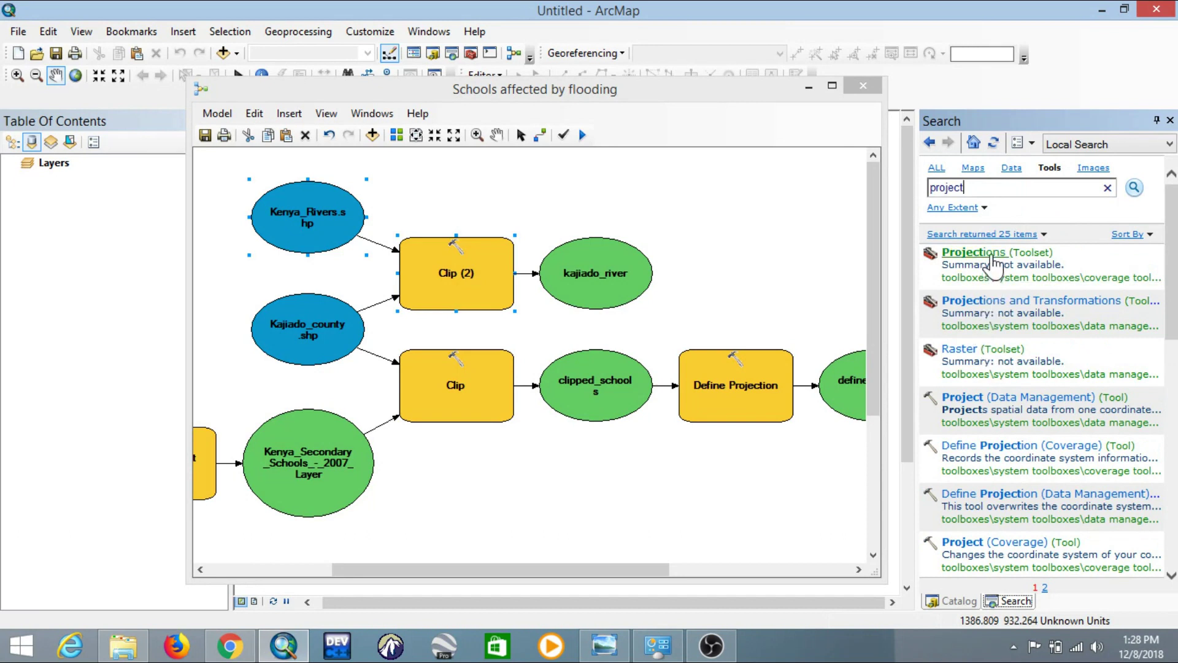
left_click_drag(1006, 408, 731, 236)
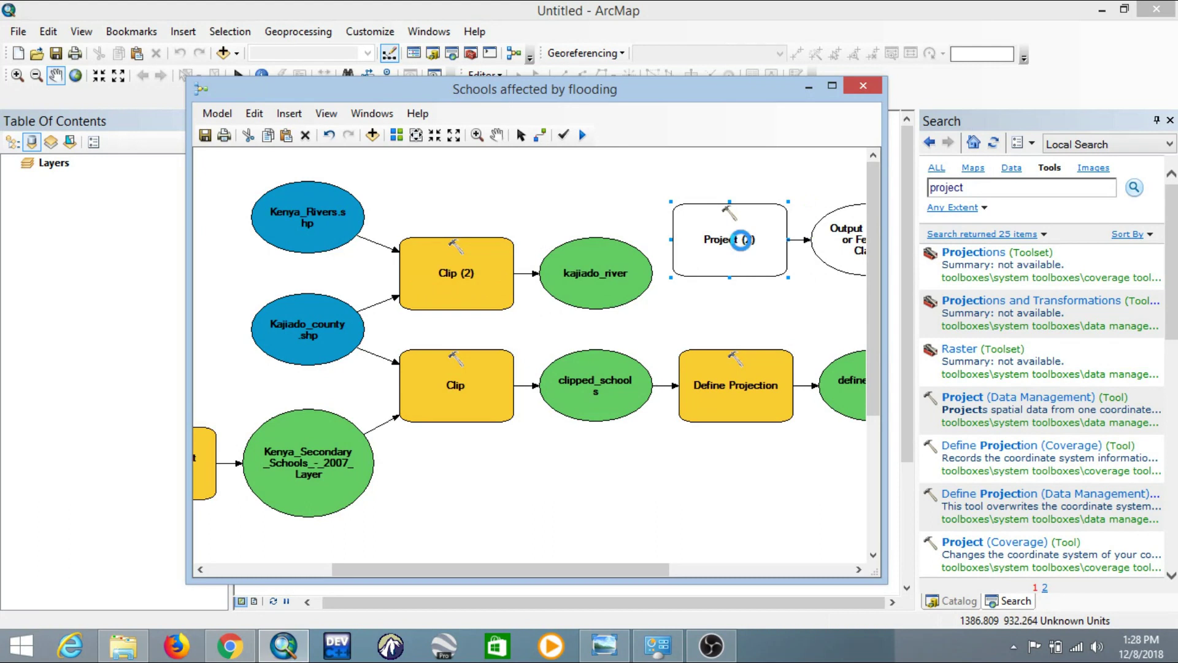
double_click(749, 248)
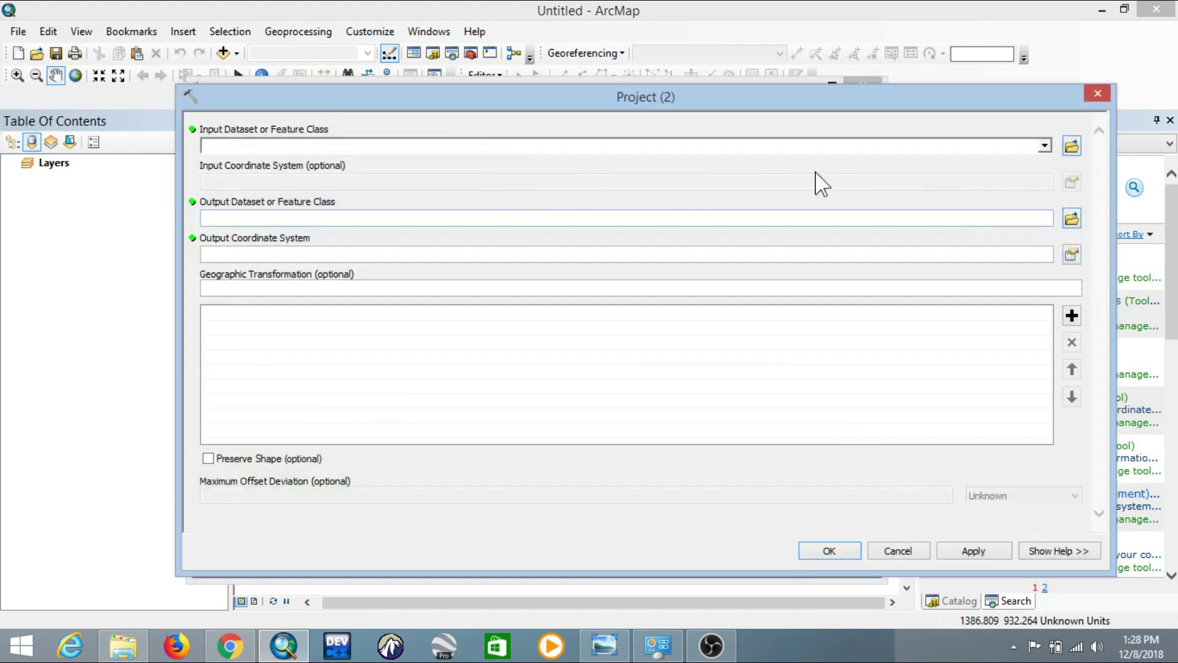
Reproject kajiado_river to Arc 1960 UTM Zone 37S as kajiado_river_proj in kajiado.gdb.
left_click(1045, 146)
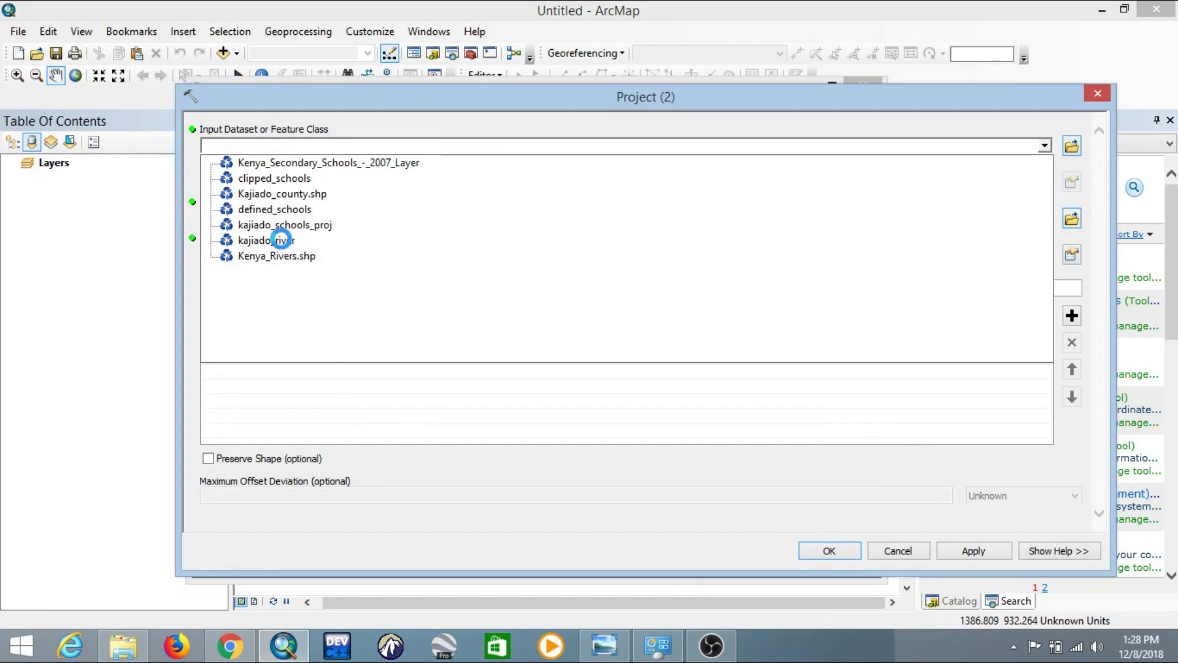
left_click(289, 243)
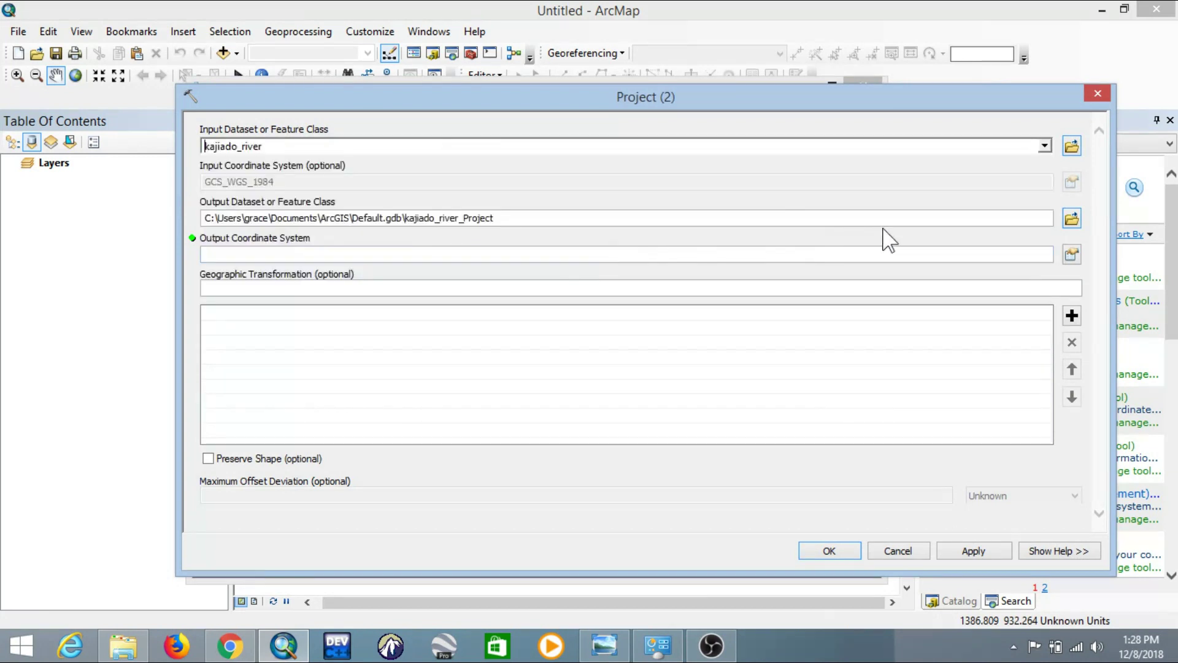
left_click(1072, 219)
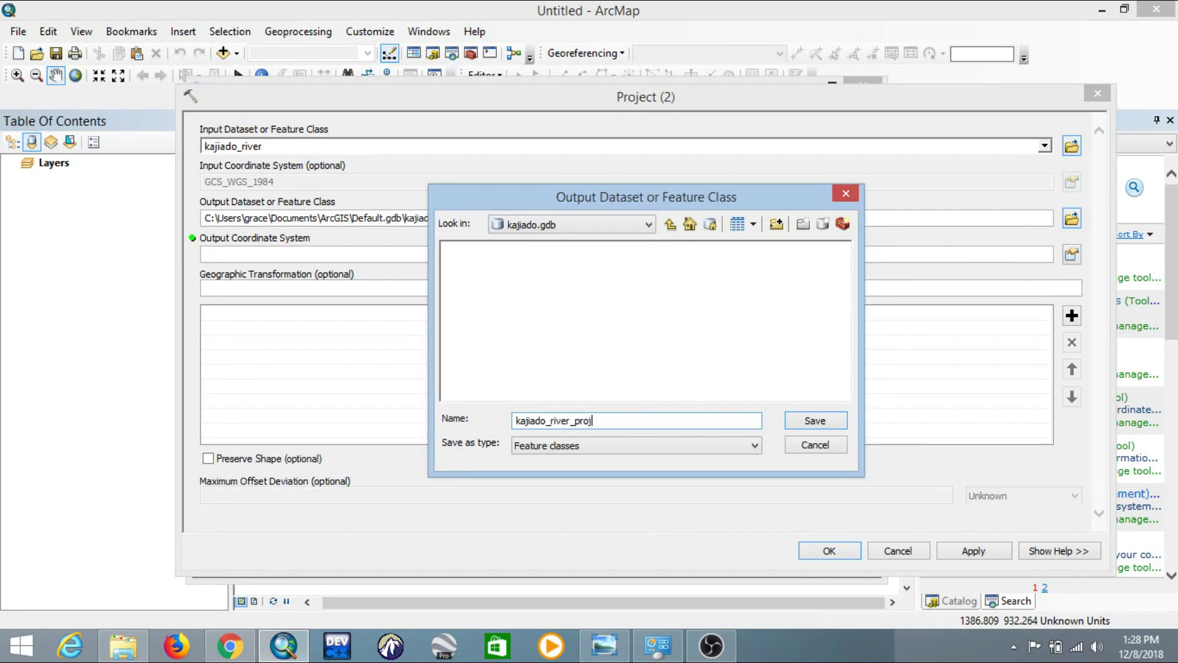
left_click(817, 421)
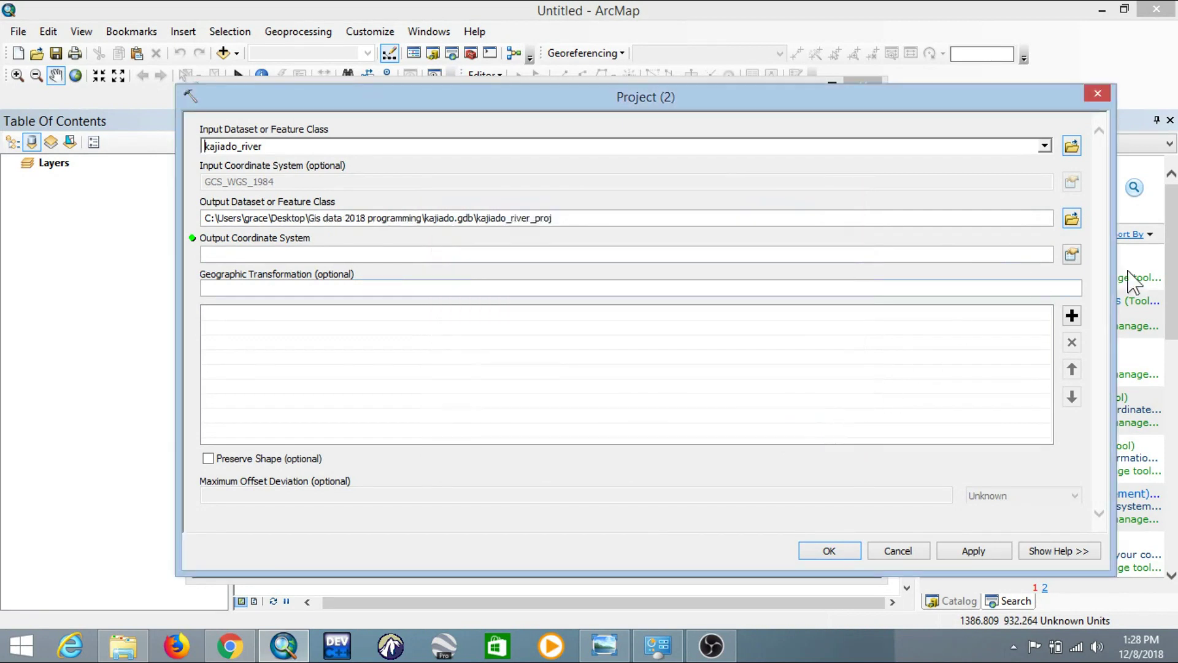
left_click(1073, 255)
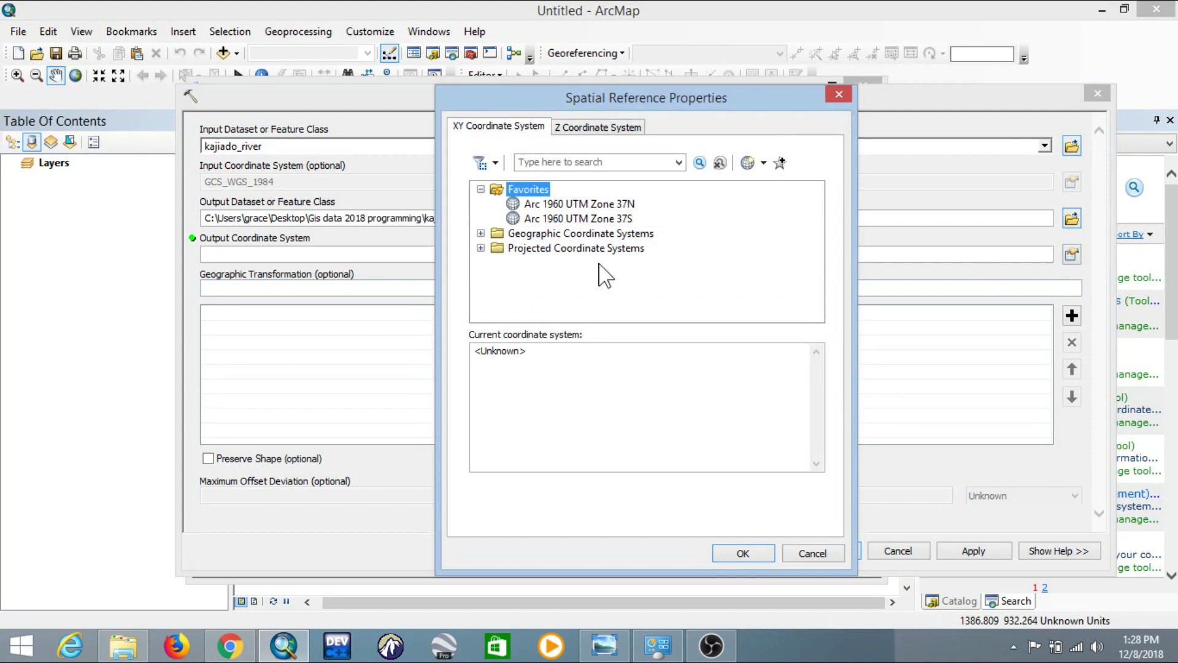
left_click(610, 220)
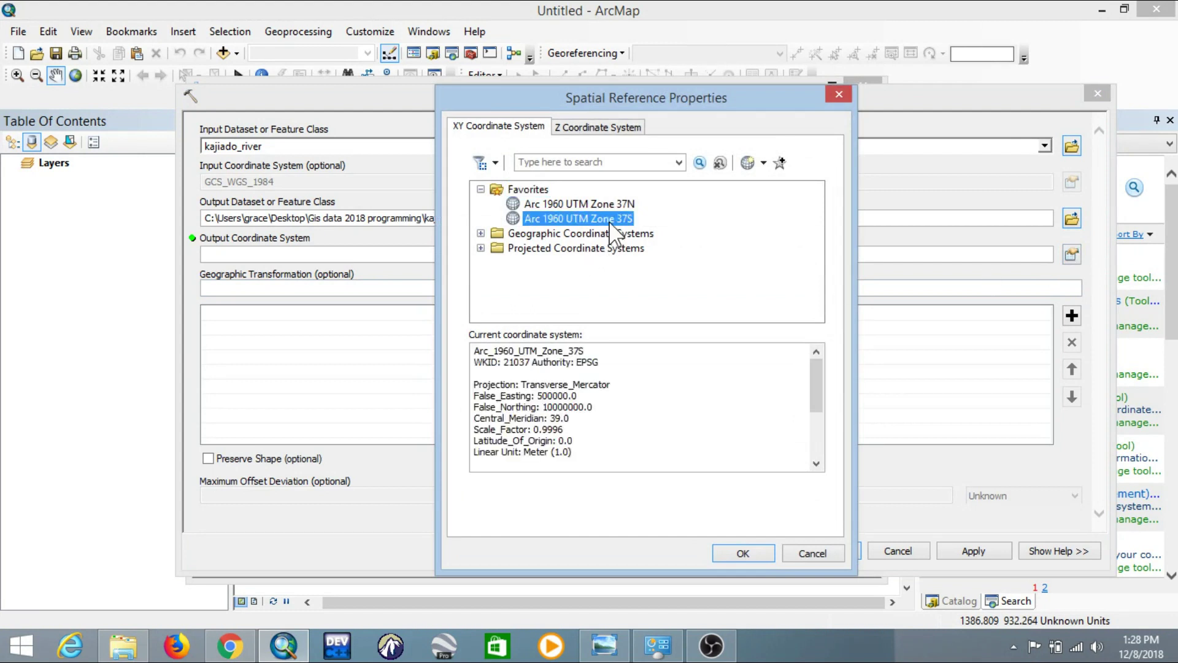
left_click(758, 554)
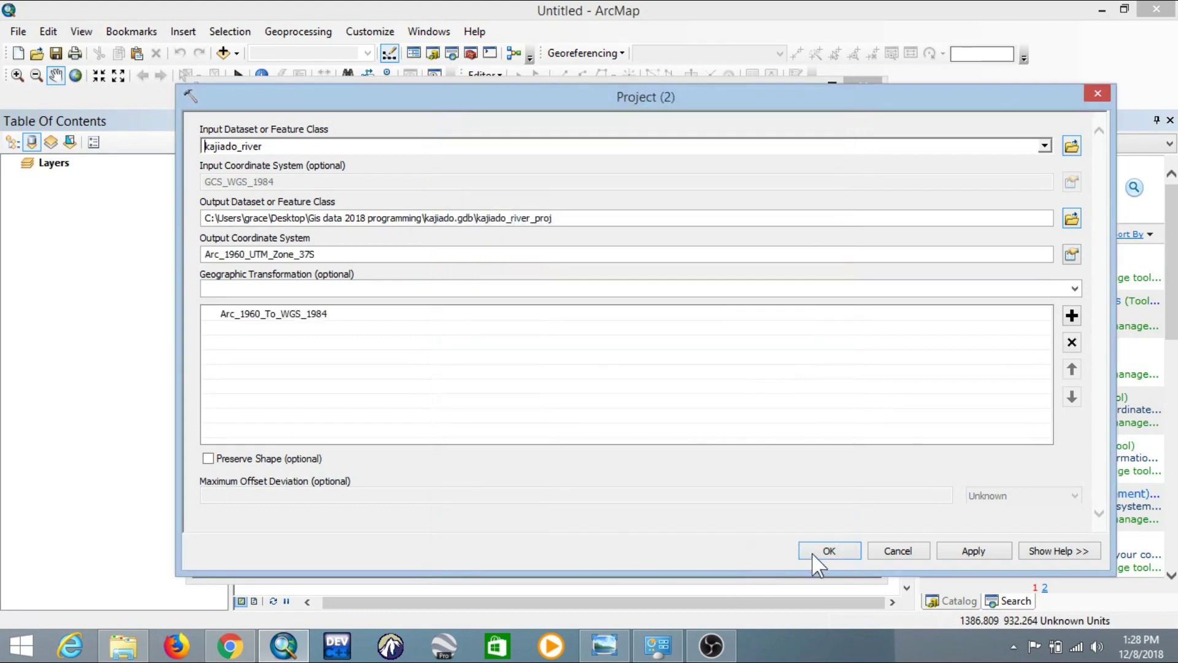
left_click(825, 551)
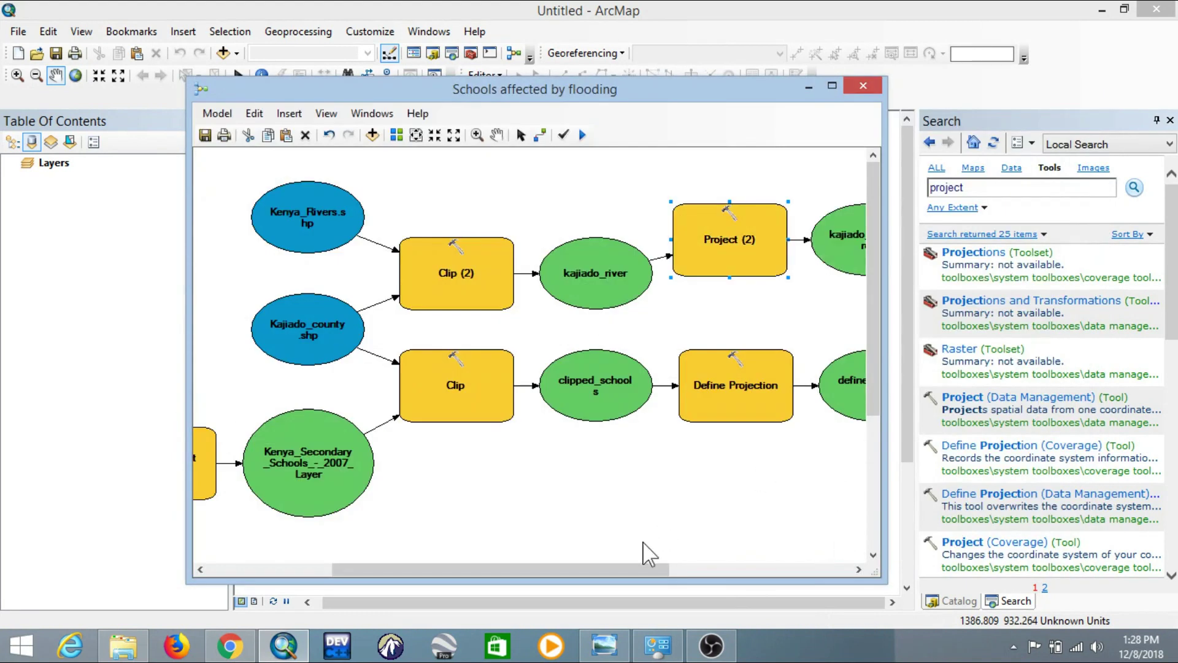
Auto-arrange the diagram and pan right to show kajiado_river_proj beside kajiado_schools_proj.
left_click(393, 139)
left_click_drag(615, 570, 809, 556)
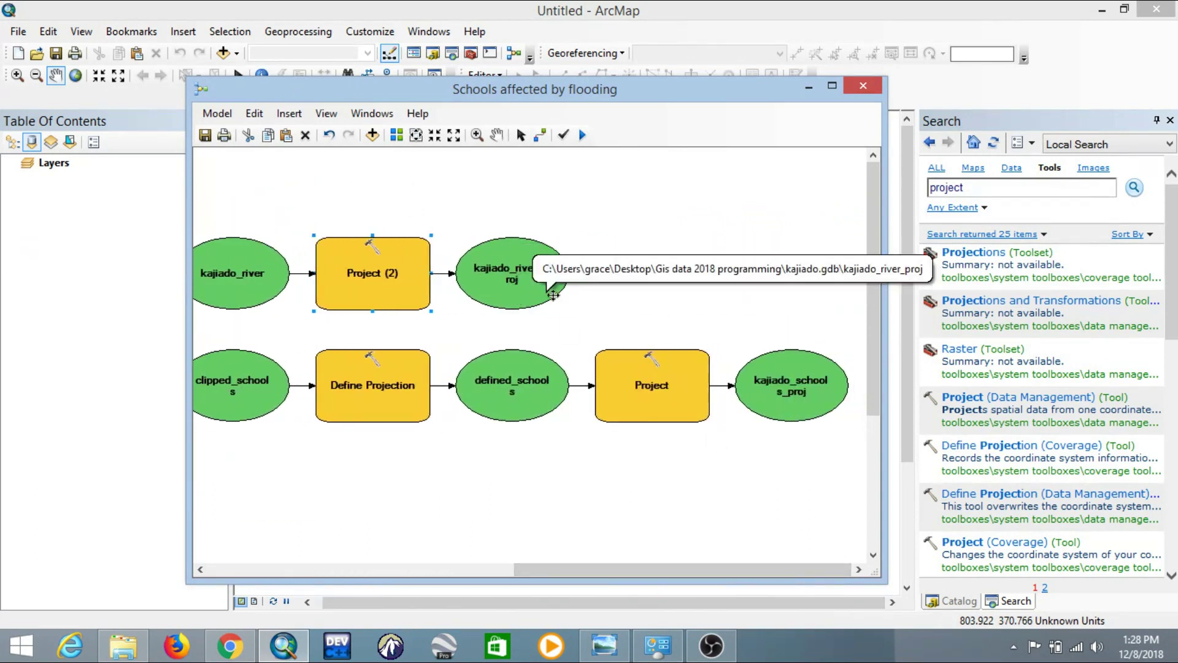
mouse_move(791, 398)
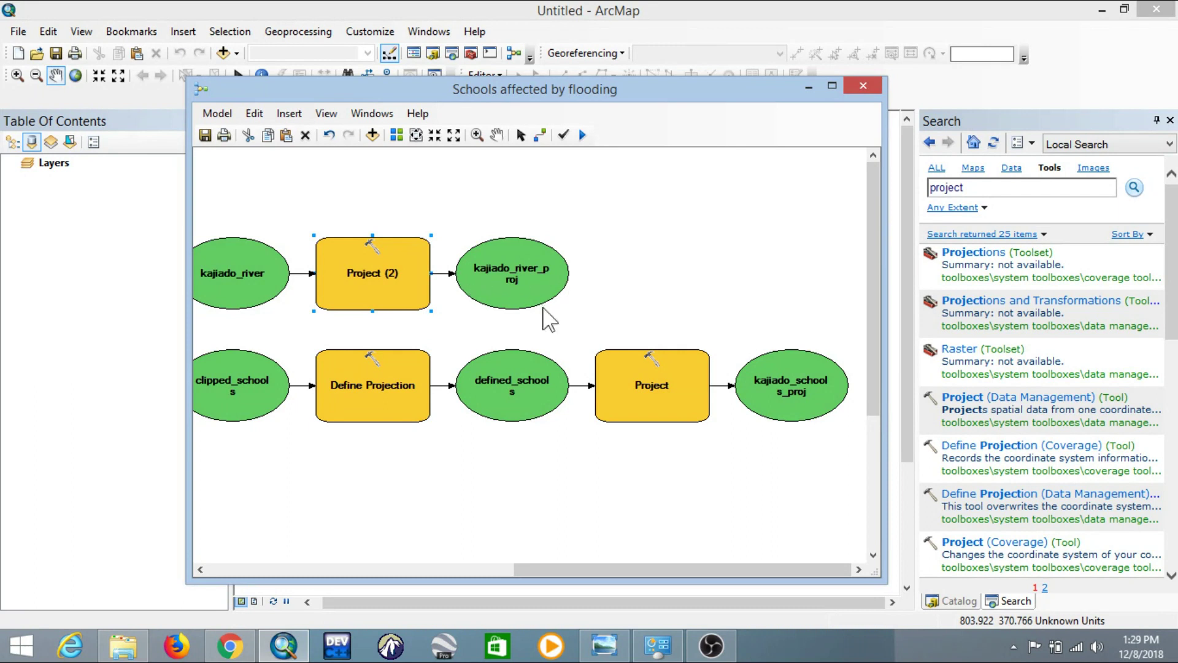
Search for 'buffer', place Buffer (Analysis) in the model and open its settings.
left_click(975, 190)
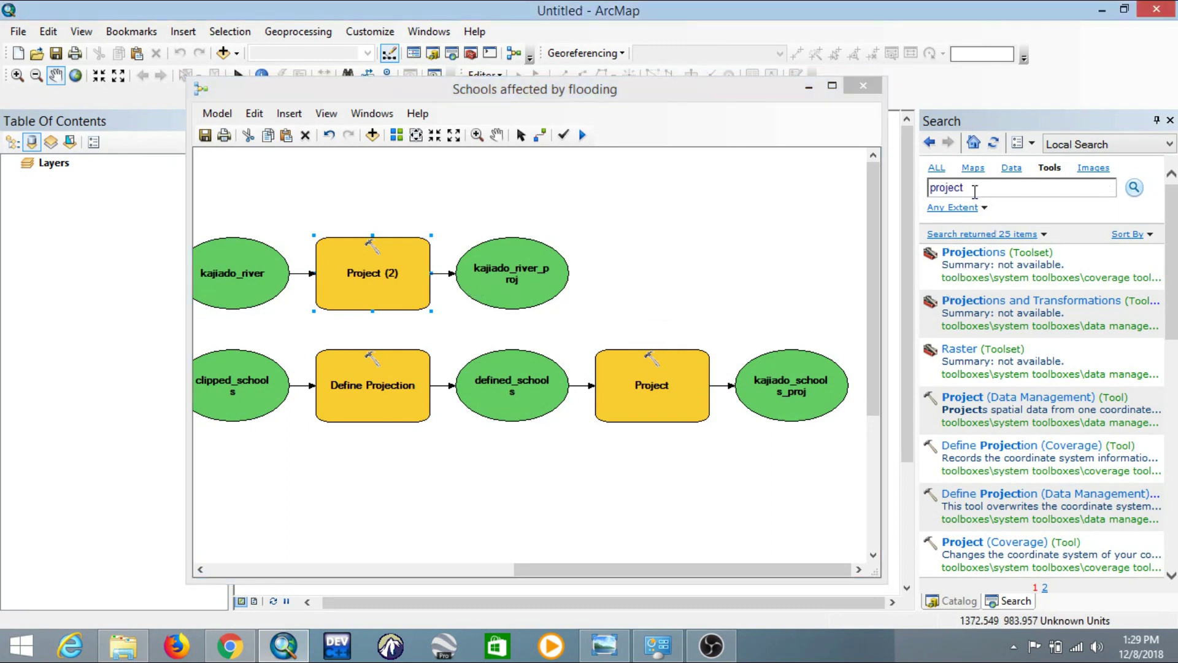
left_click_drag(974, 190, 908, 192)
type("buffer")
key("Return")
left_click_drag(646, 266, 646, 267)
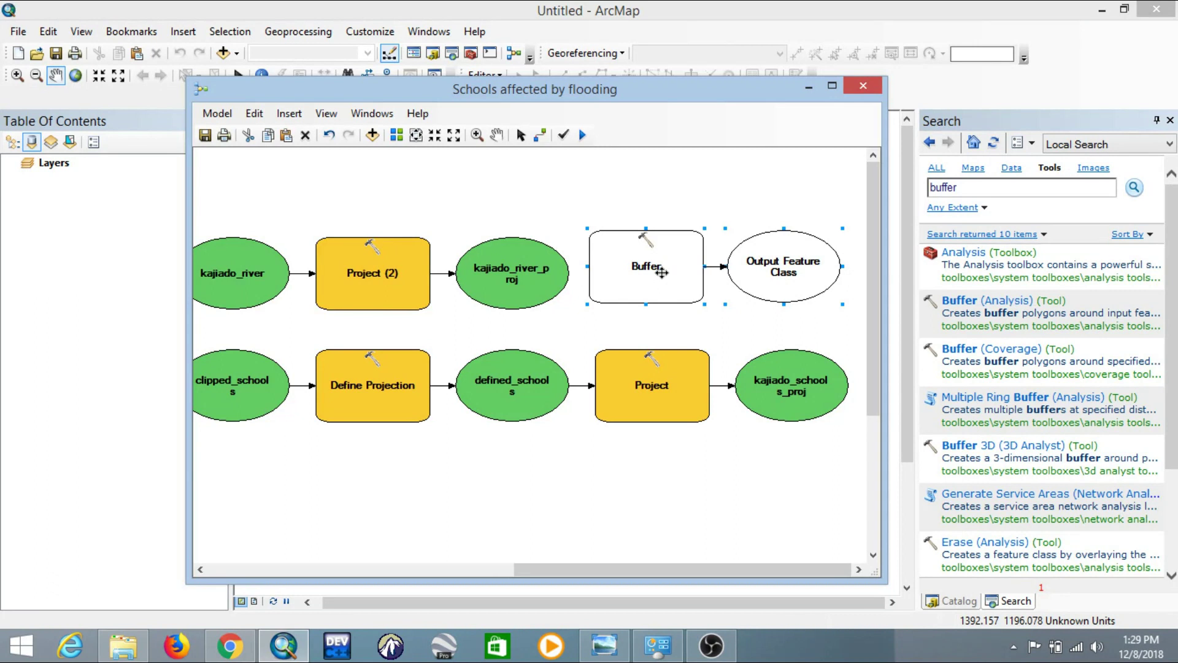
double_click(635, 277)
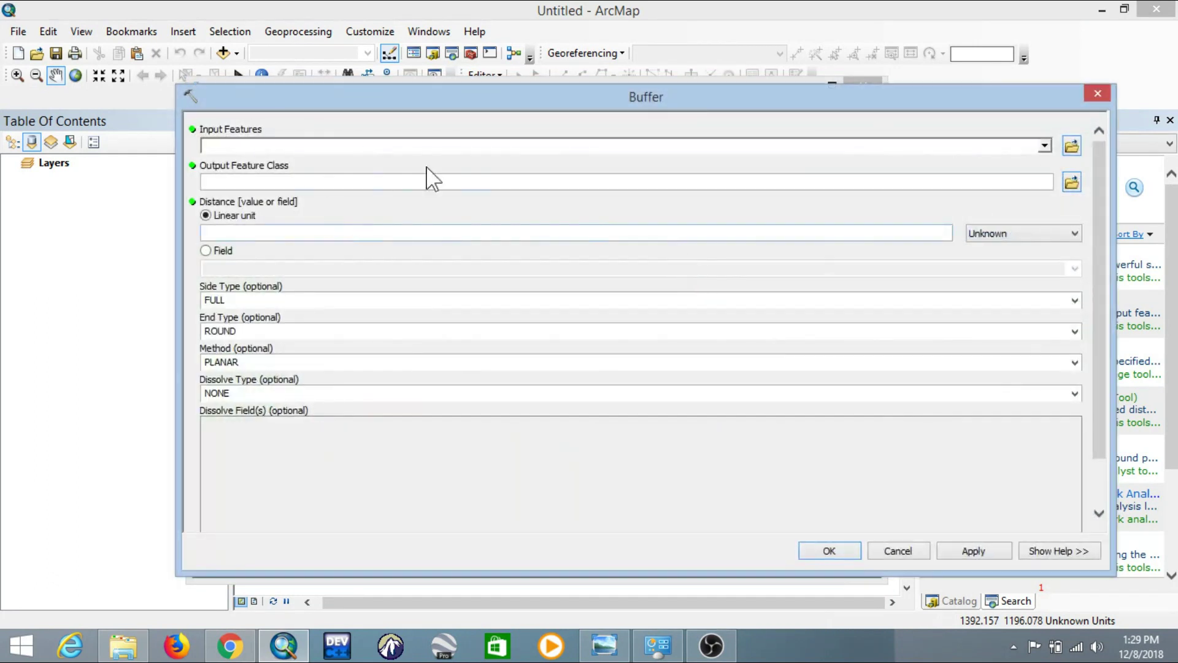
Buffer kajiado_river_proj by 1000 Meters into kajiado_river_buffer in kajiado.gdb.
left_click(1043, 146)
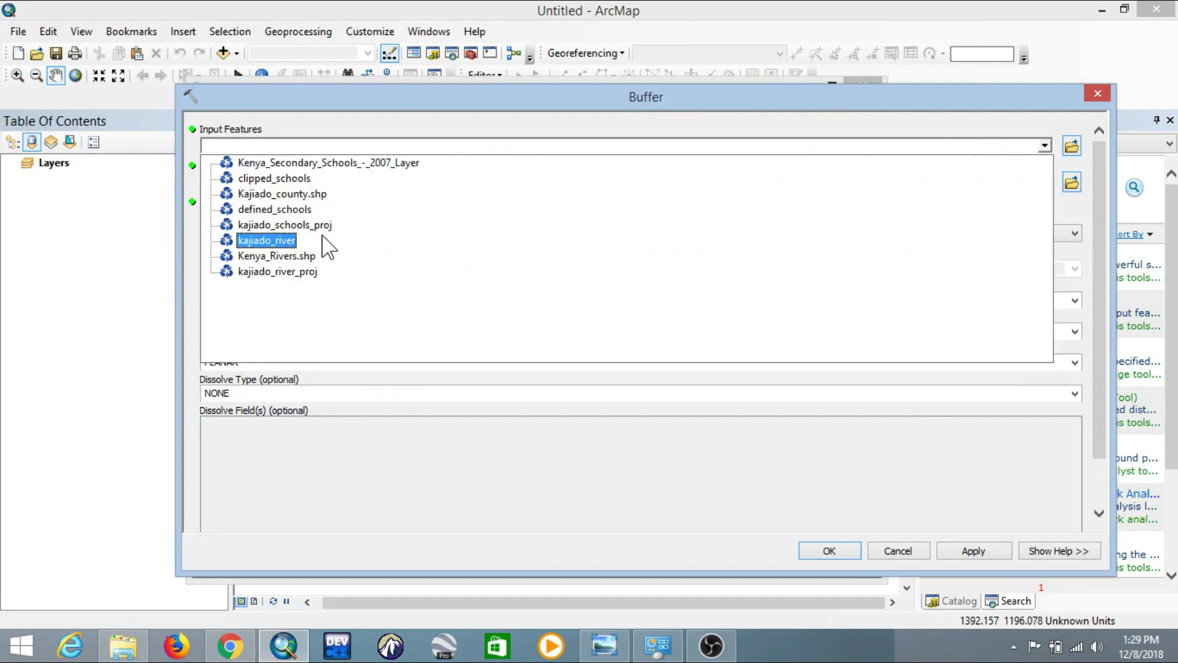
left_click(309, 272)
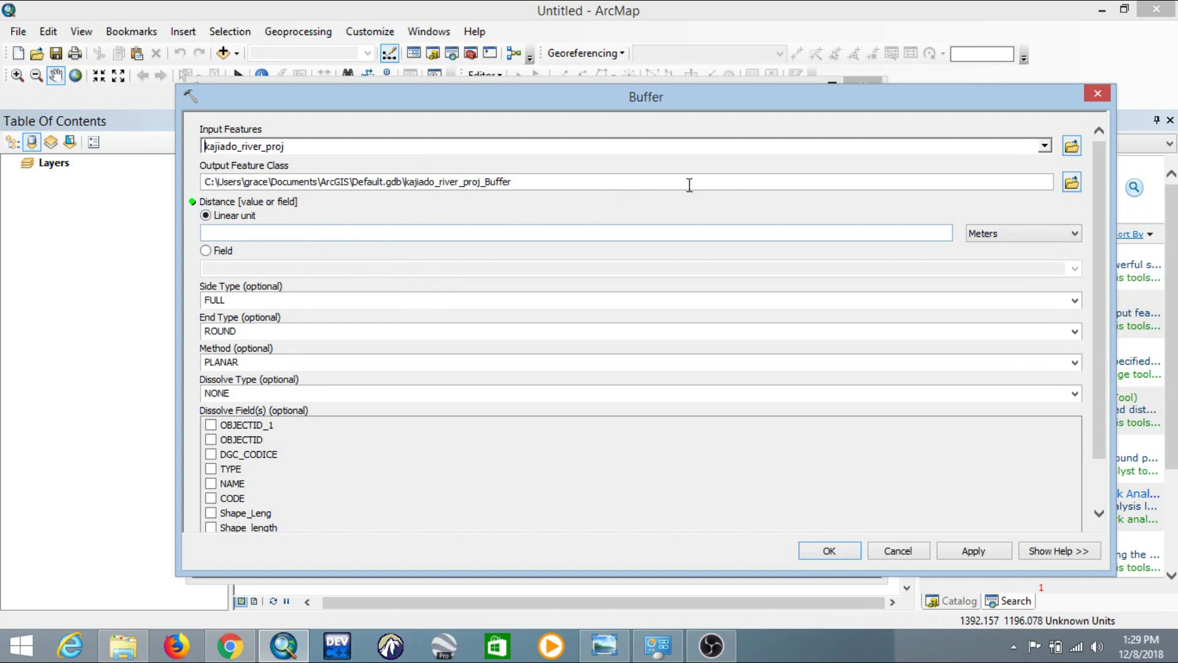
left_click(1072, 182)
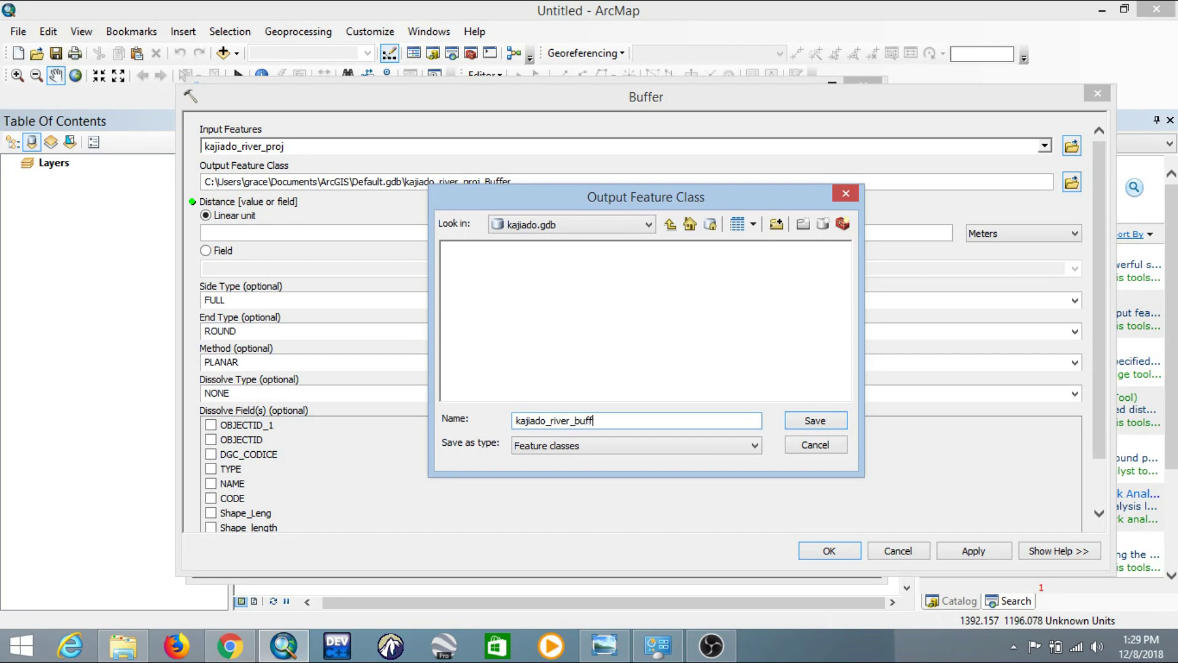
left_click(815, 421)
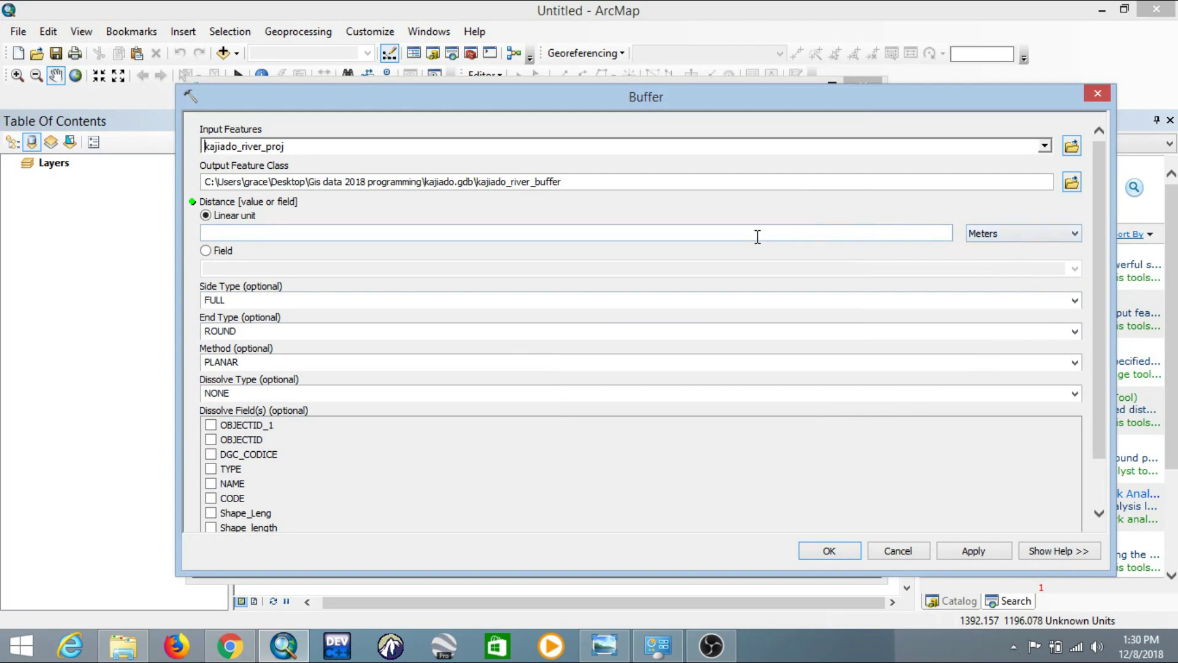
left_click(1075, 234)
left_click(1074, 233)
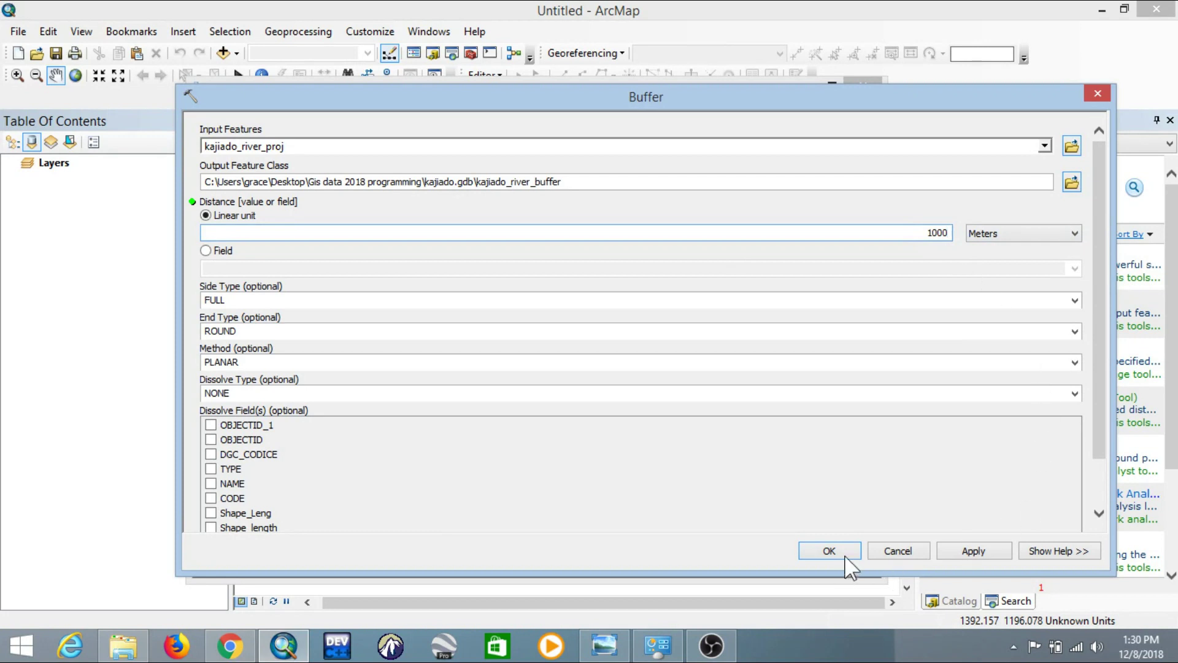
left_click(1102, 508)
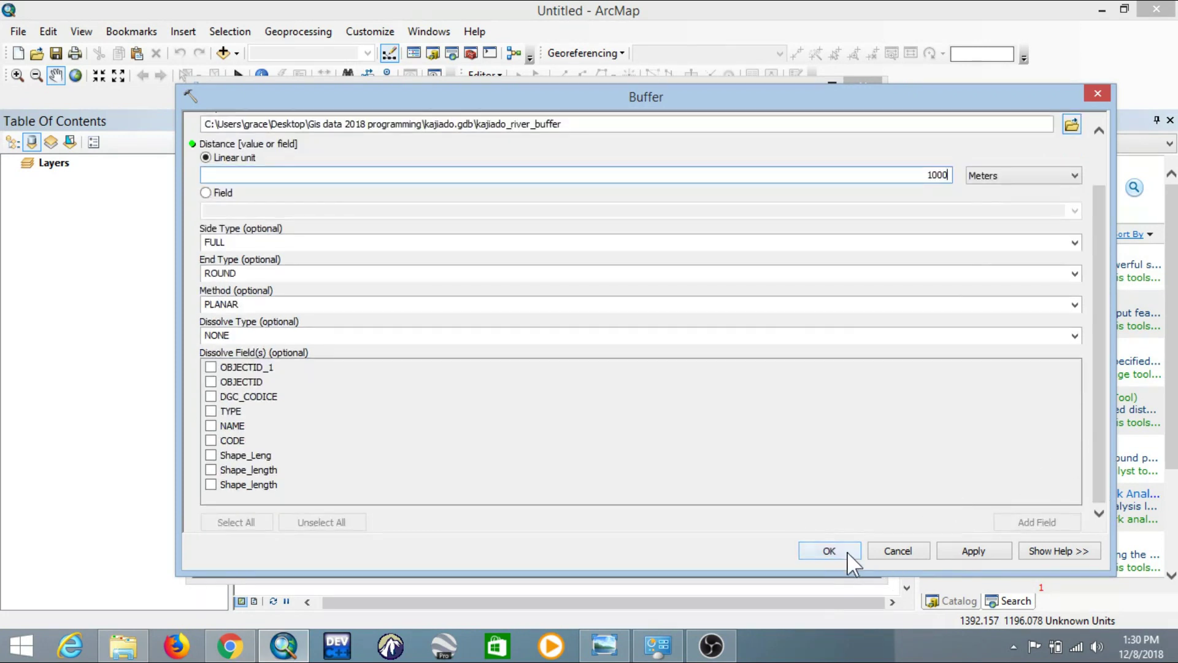
left_click(850, 554)
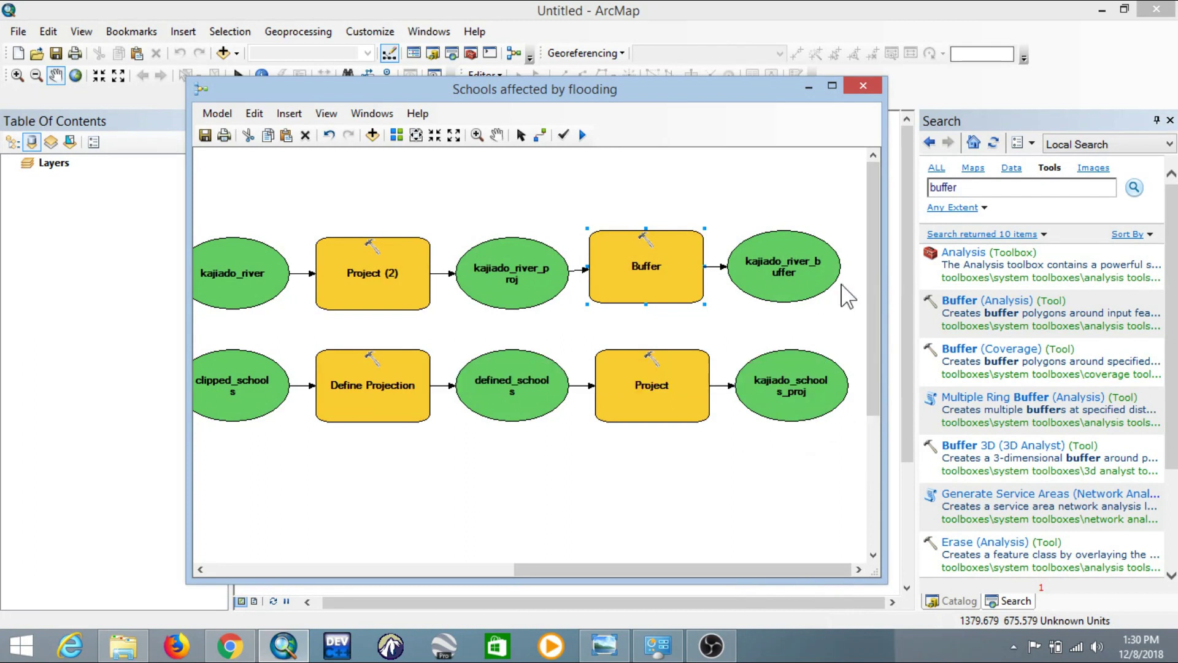
Search for 'intersect' and place the Intersect tool in the model.
double_click(977, 189)
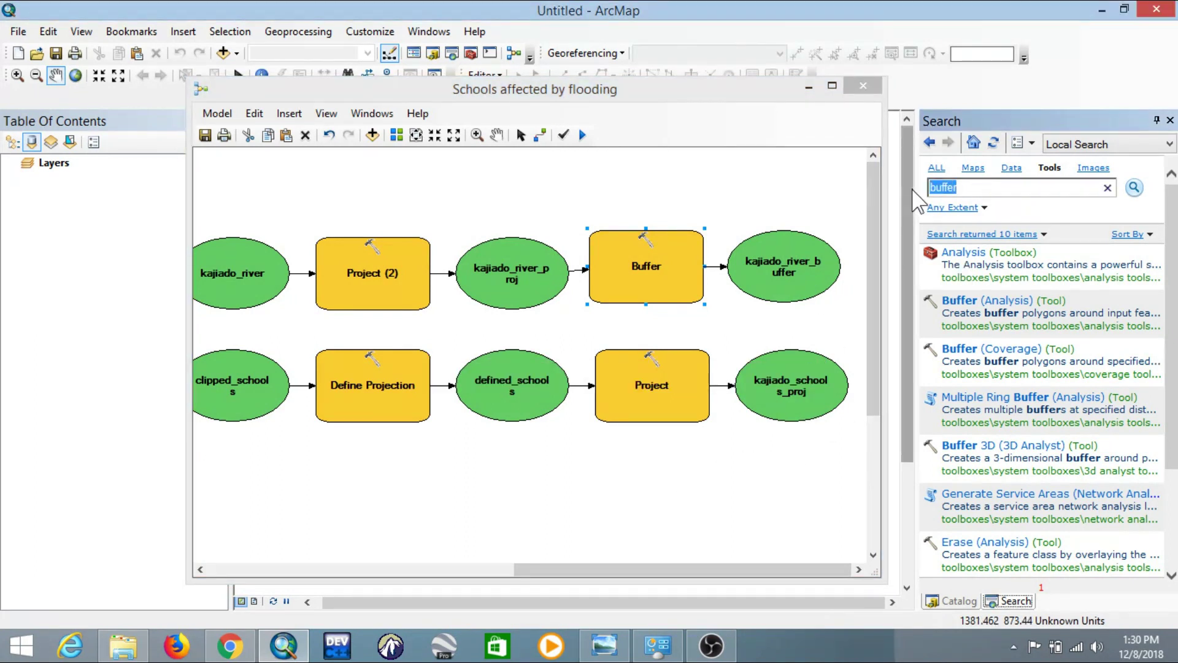
type("intersect")
key("Return")
left_click_drag(967, 252, 770, 195)
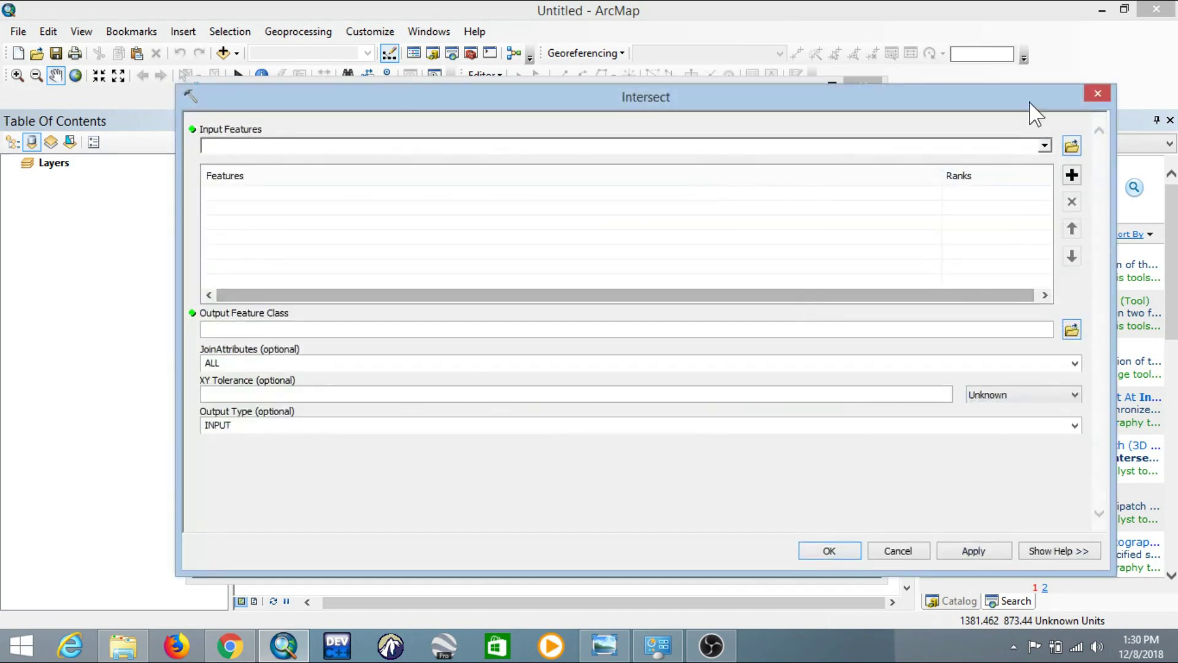
Intersect kajiado_river_buffer with kajiado_schools_proj, saving kajiado_schools_flooding in kajiado.gdb.
left_click(1045, 148)
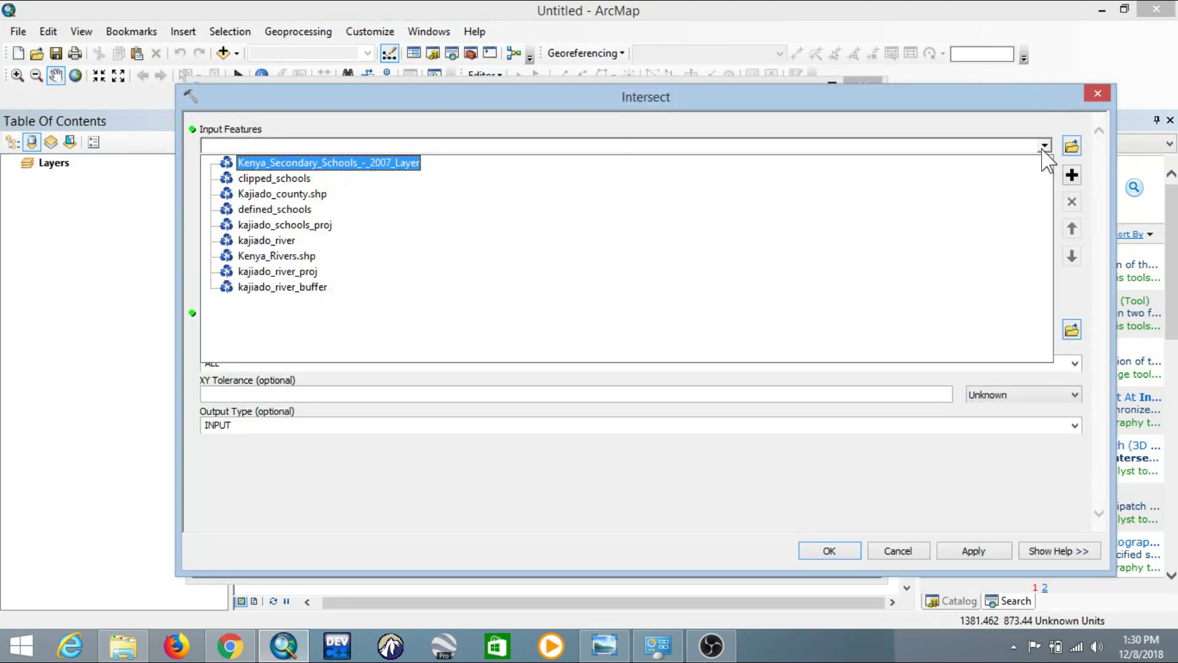
left_click(312, 288)
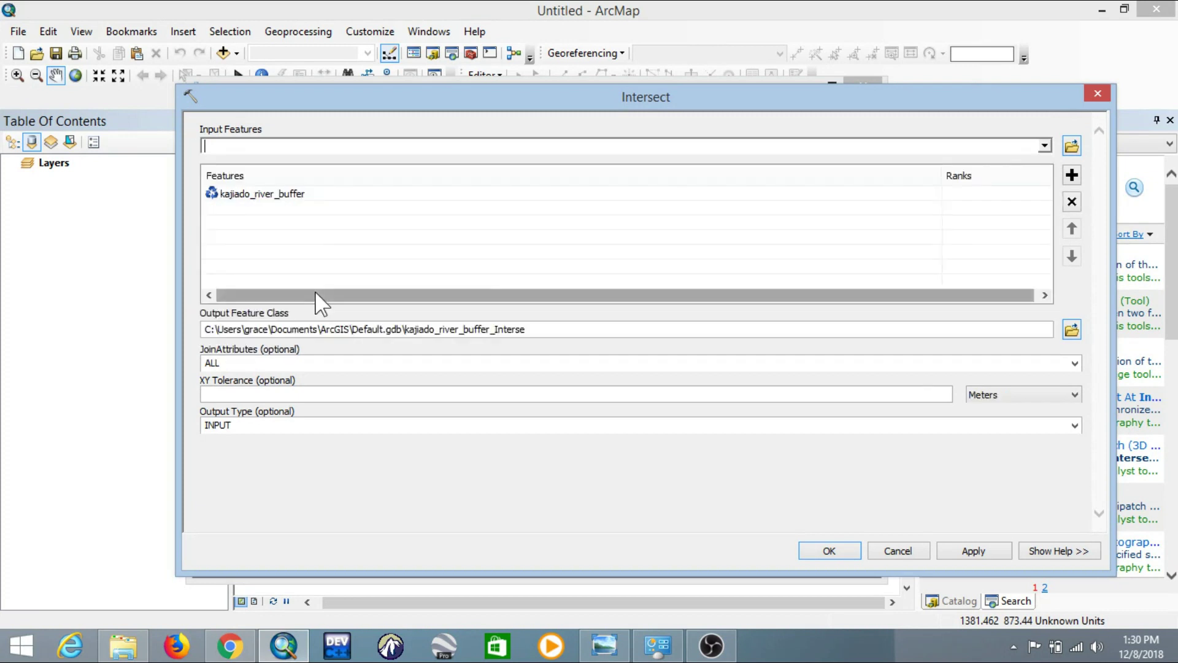
left_click(1045, 147)
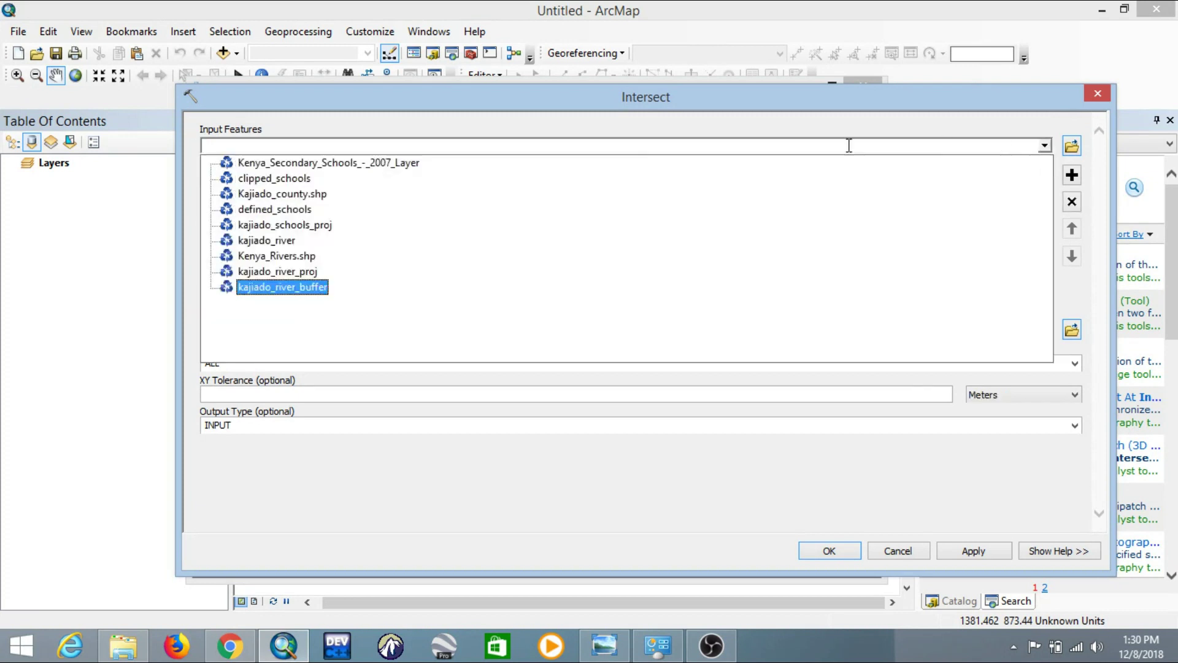
left_click(316, 227)
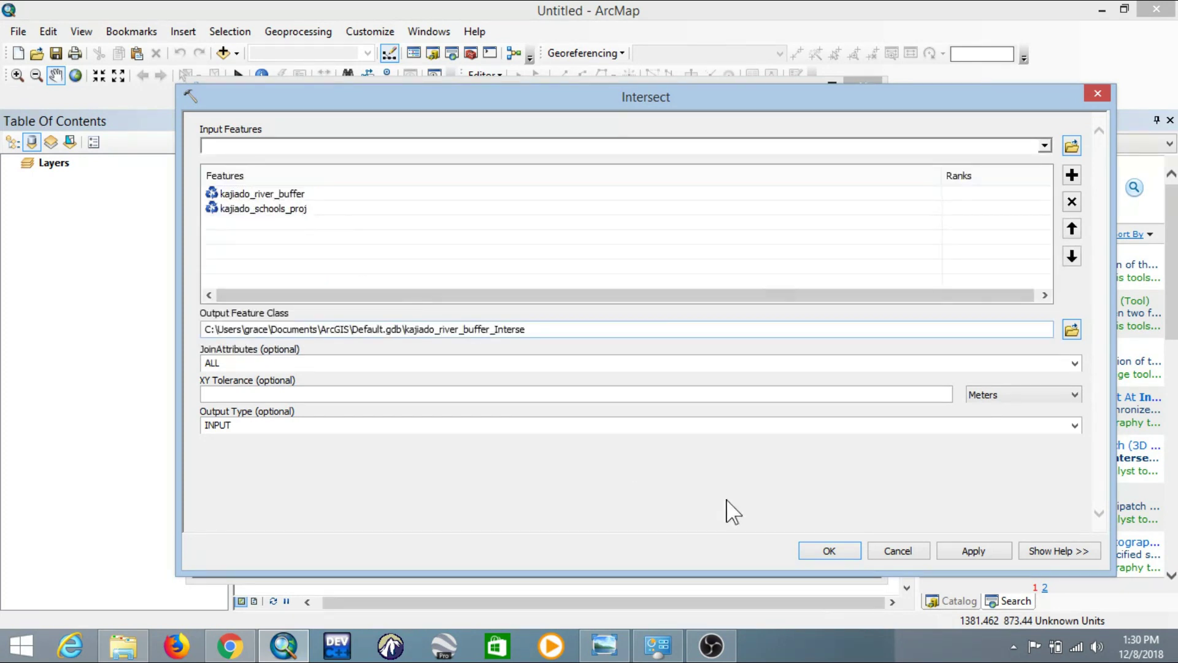
left_click(828, 550)
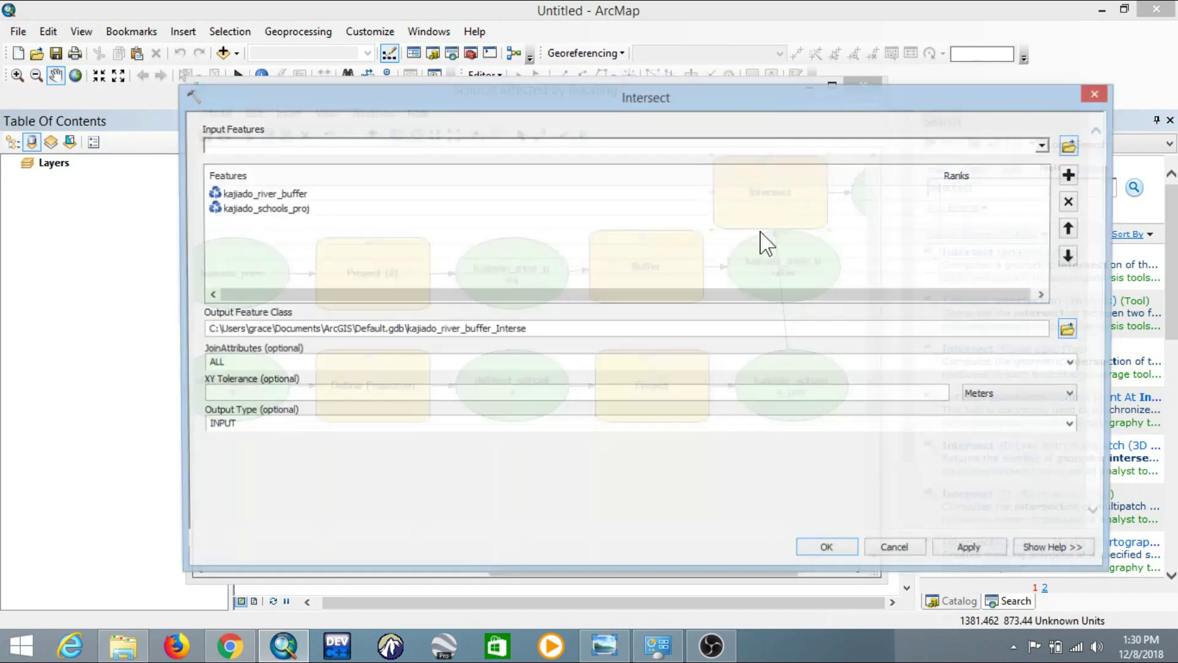
left_click(1071, 332)
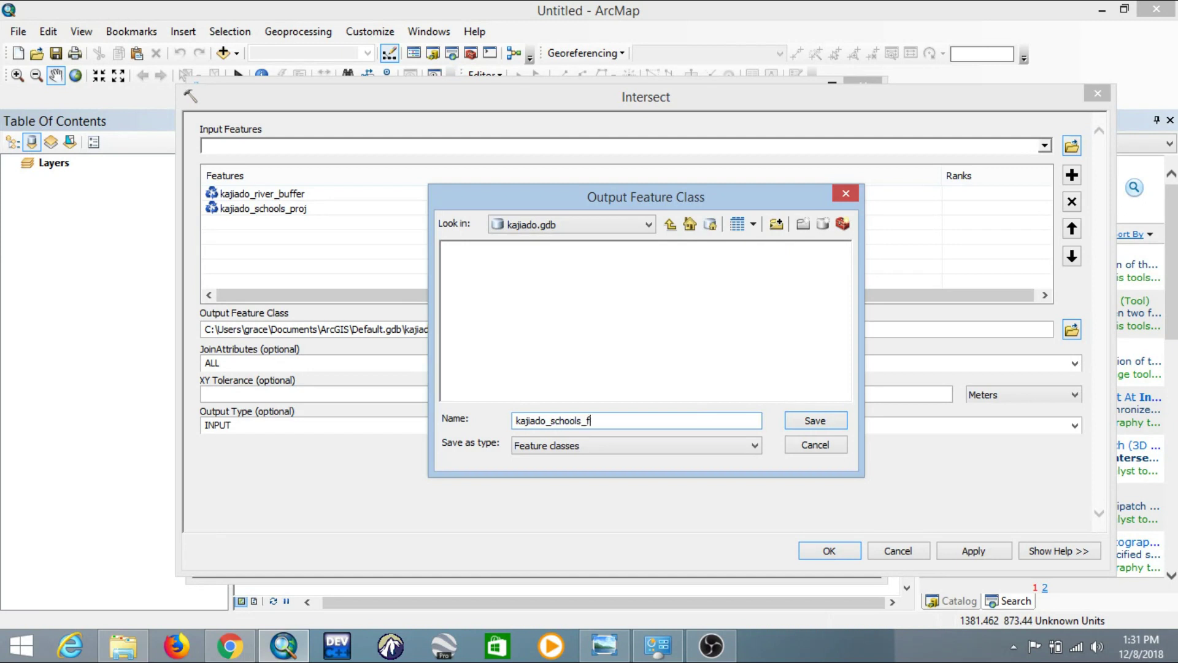
left_click(835, 424)
left_click(832, 549)
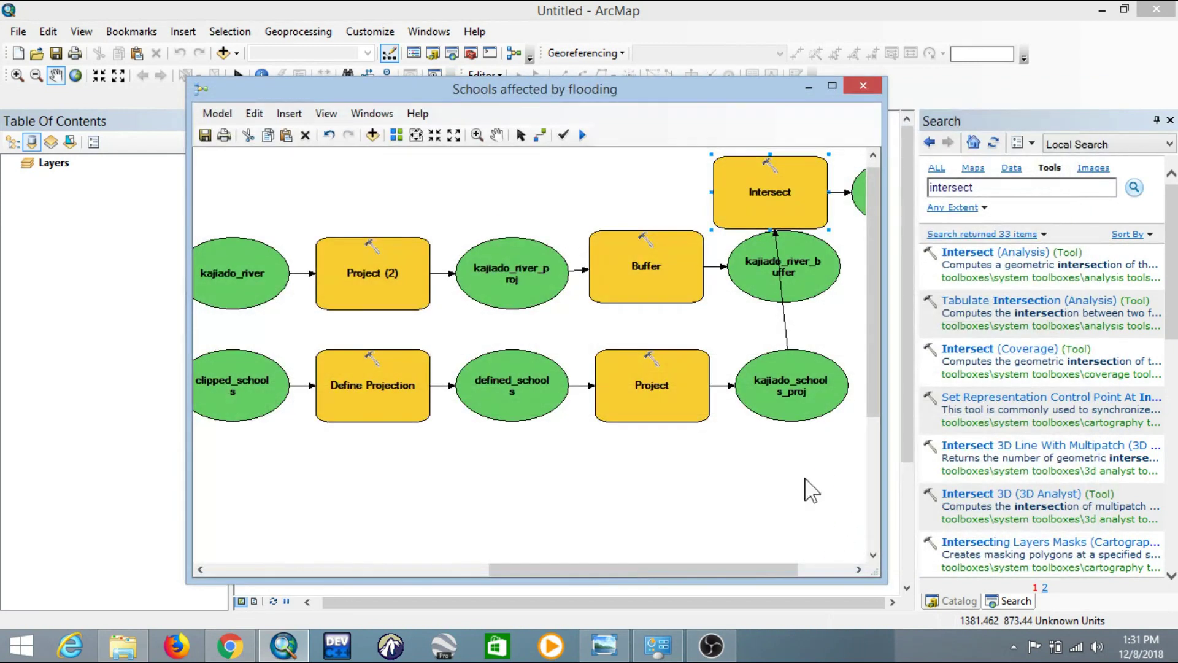
Auto-arrange the diagram and pan so the Intersect step sits between both chains.
left_click(402, 146)
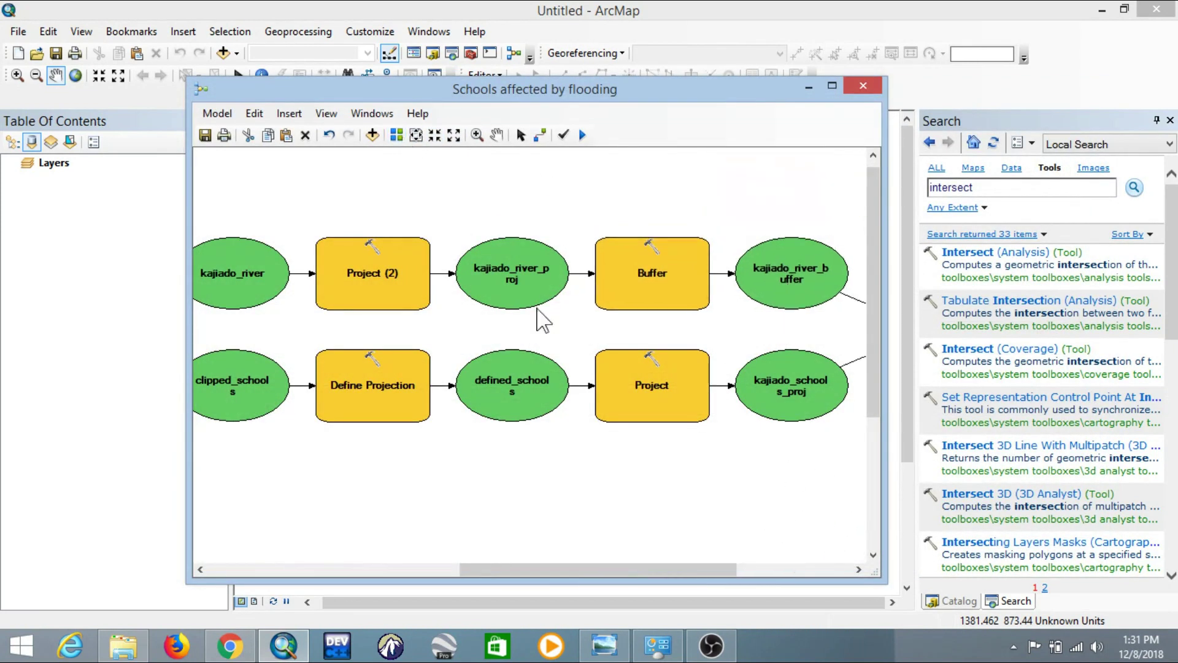
left_click_drag(645, 569, 580, 568)
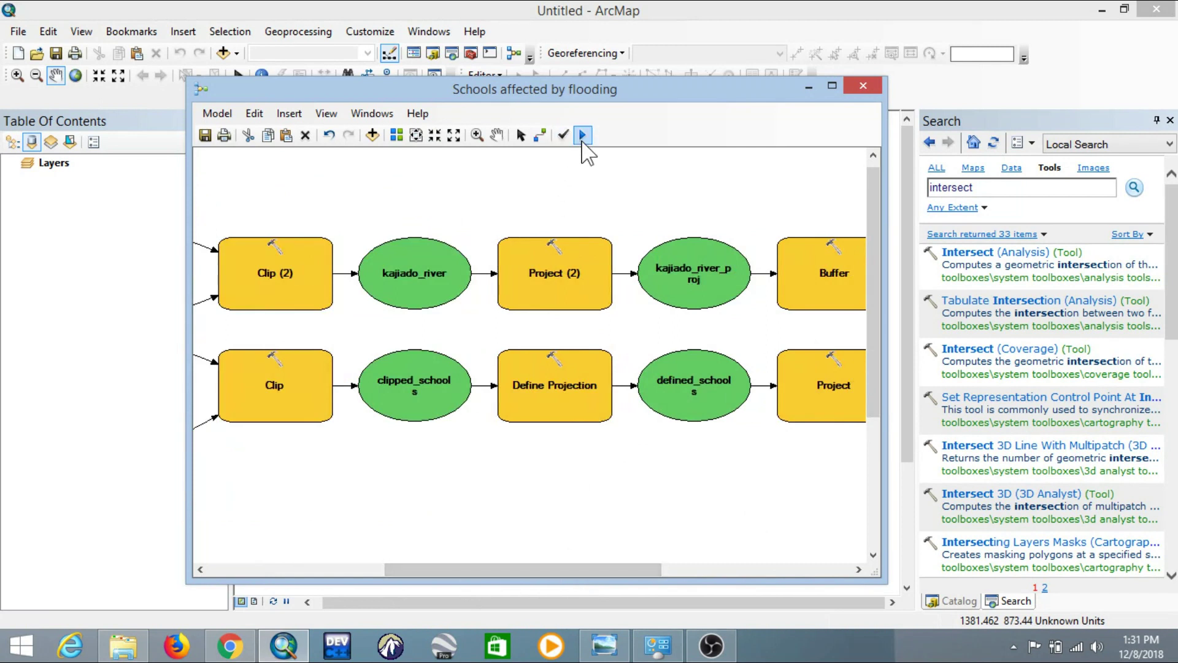
Run all 16 model steps to completion and close the progress report.
left_click(582, 135)
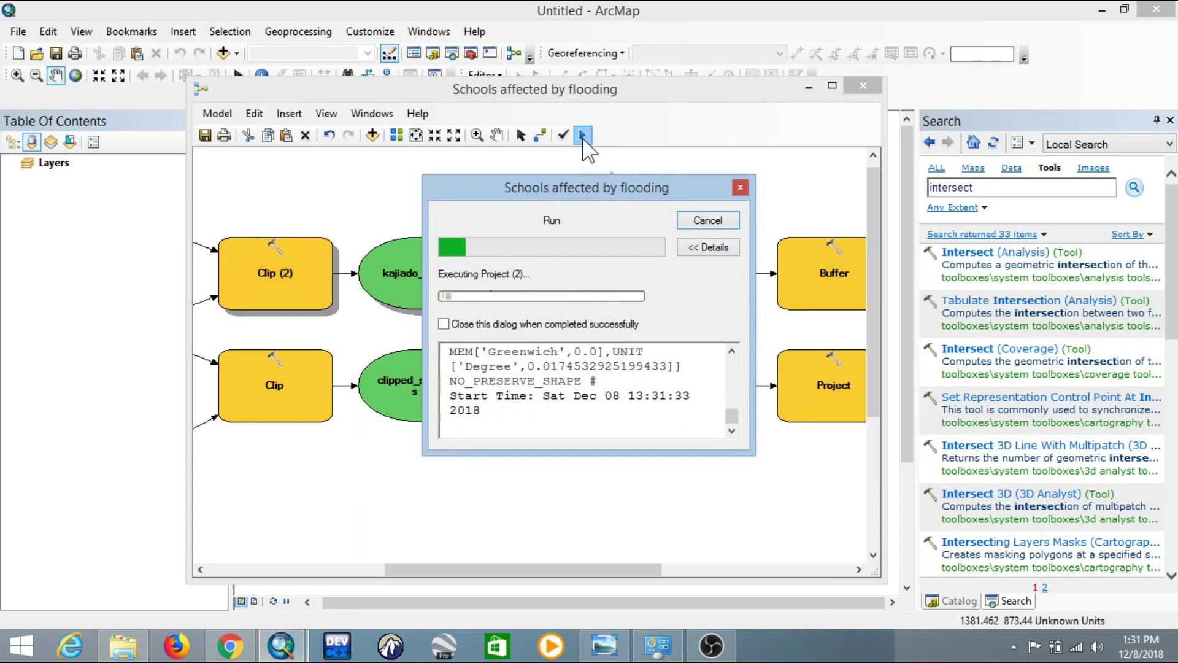
mouse_move(734, 423)
left_mouse_down()
mouse_move(734, 369)
mouse_move(729, 428)
mouse_move(740, 415)
left_mouse_up()
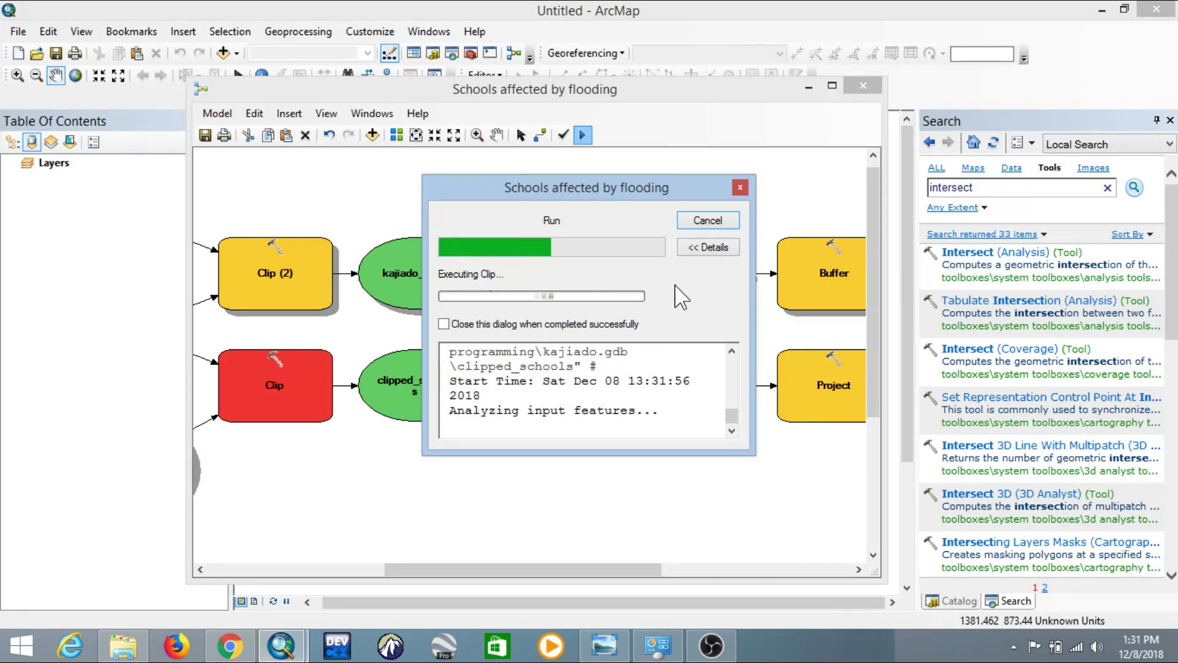
mouse_move(682, 186)
left_mouse_down()
mouse_move(665, 149)
mouse_move(688, 181)
left_mouse_up()
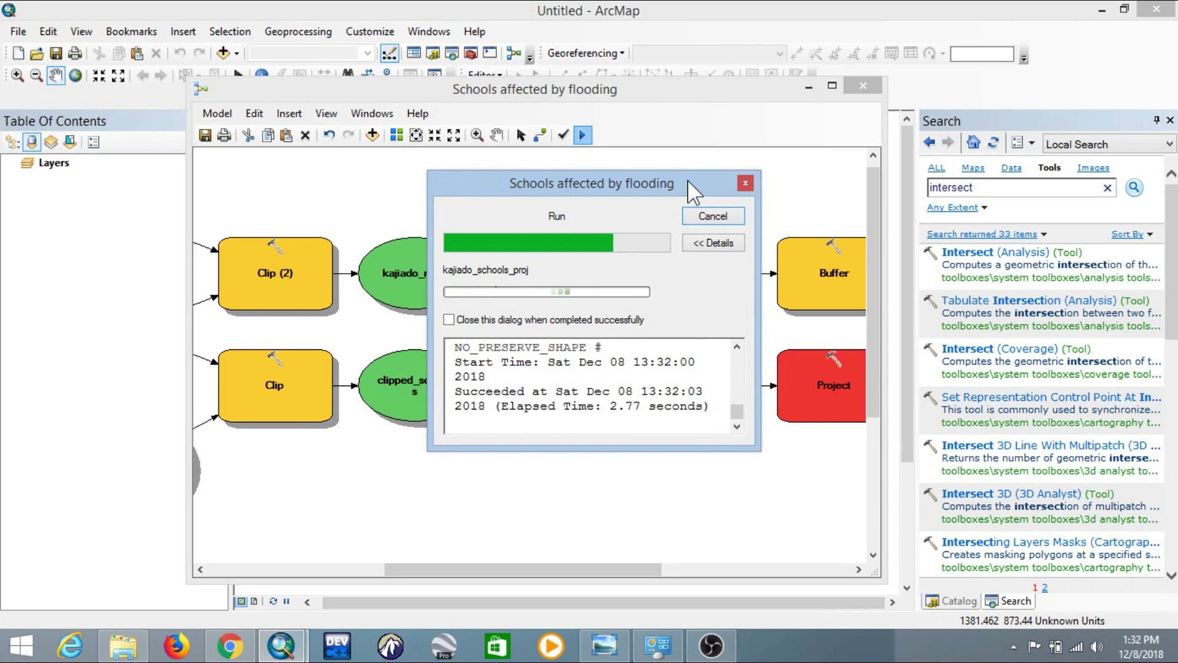
left_click_drag(690, 182, 658, 183)
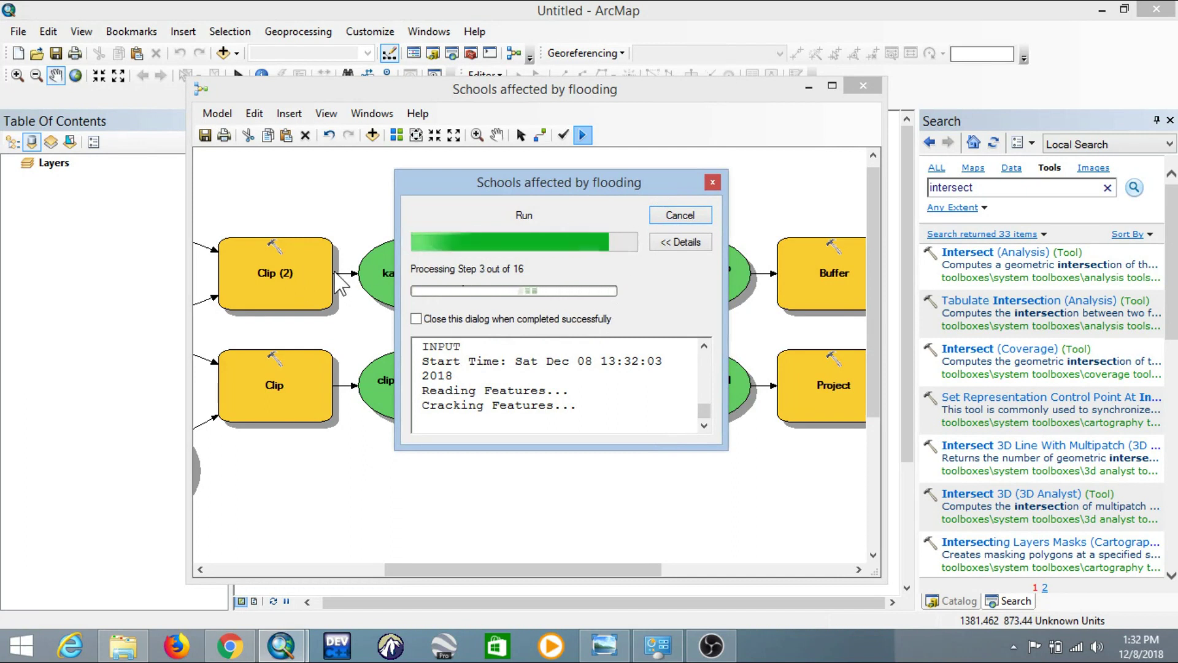
left_click_drag(503, 187, 505, 210)
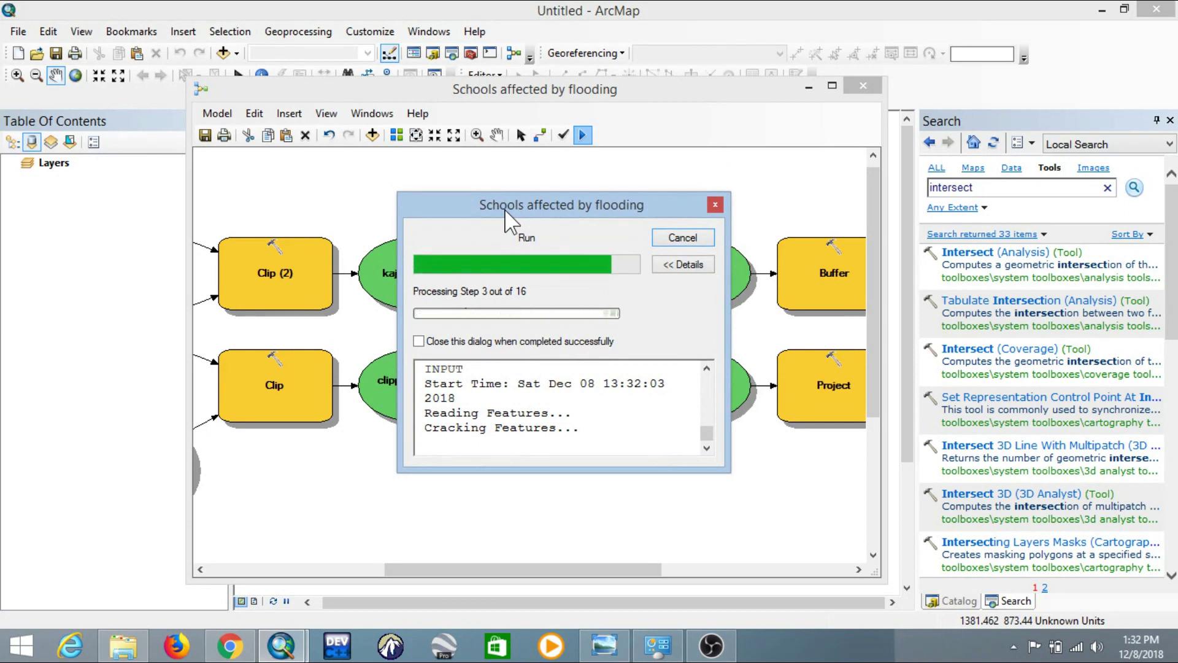
left_click_drag(582, 198, 547, 191)
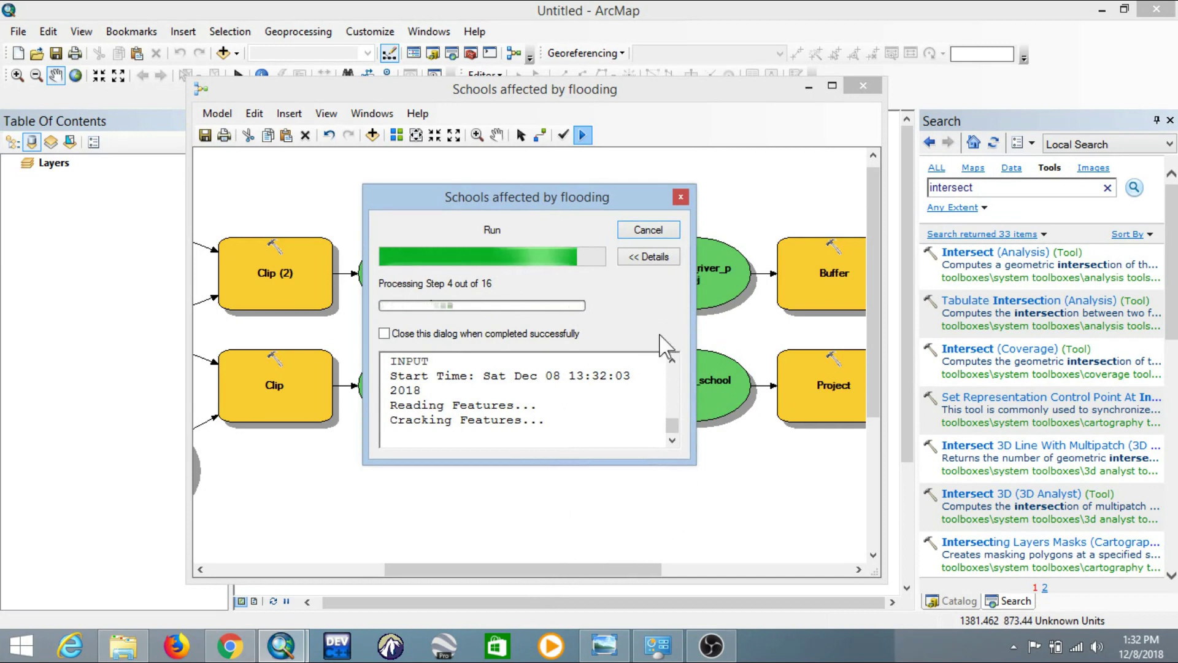
left_click_drag(590, 195, 595, 185)
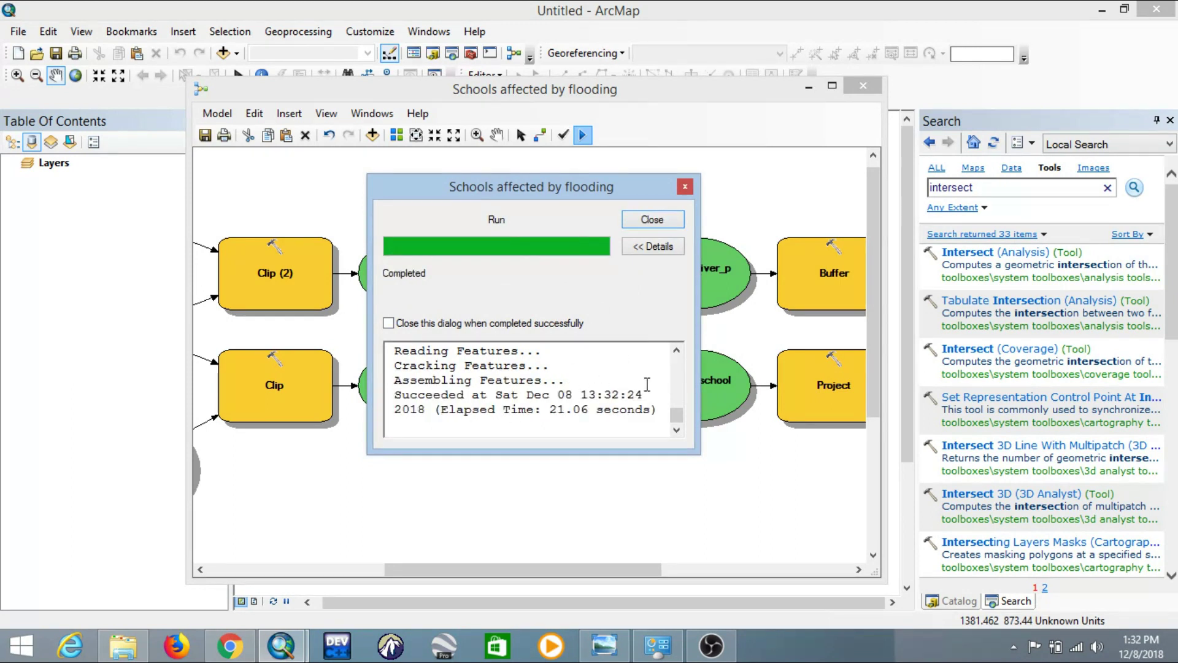
left_click(675, 220)
Add the Intersect output kajiado_schools_flooding to the map display and minimize ModelBuilder to view its school points.
left_click_drag(653, 570, 862, 534)
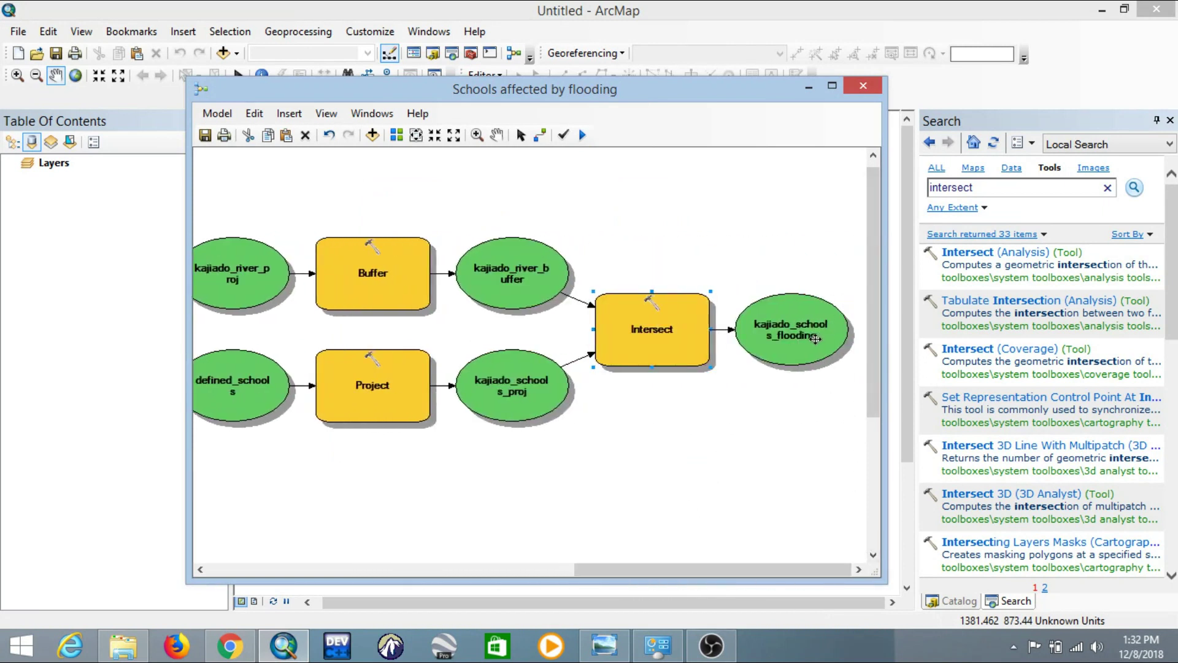
right_click(793, 332)
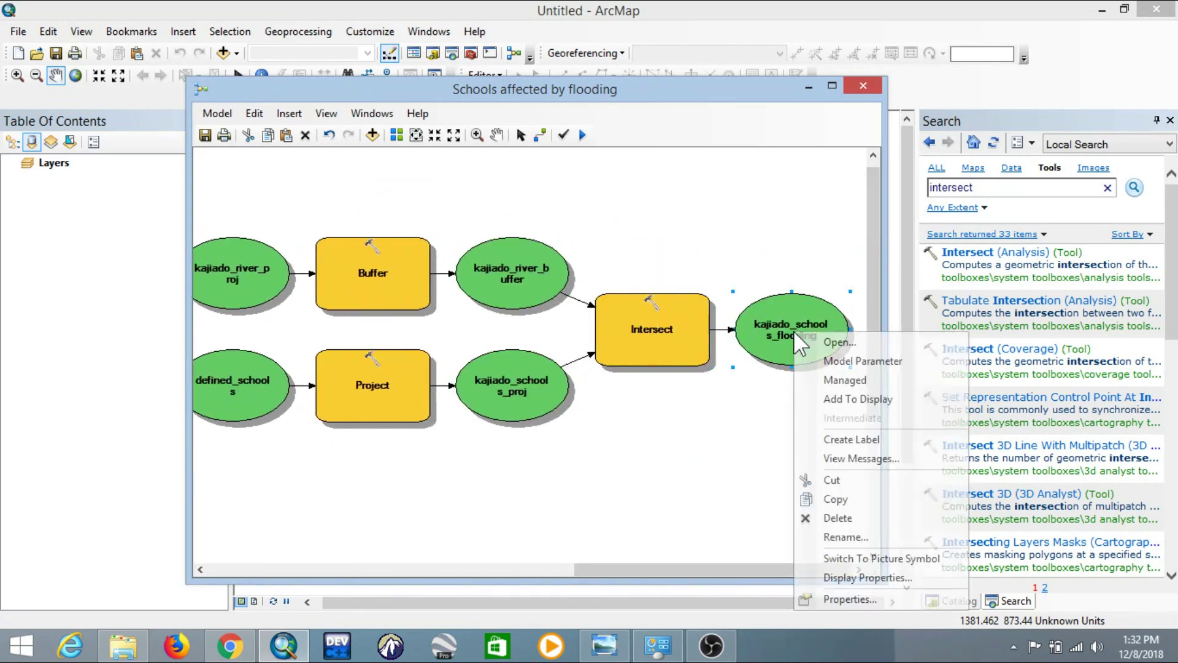
left_click(829, 398)
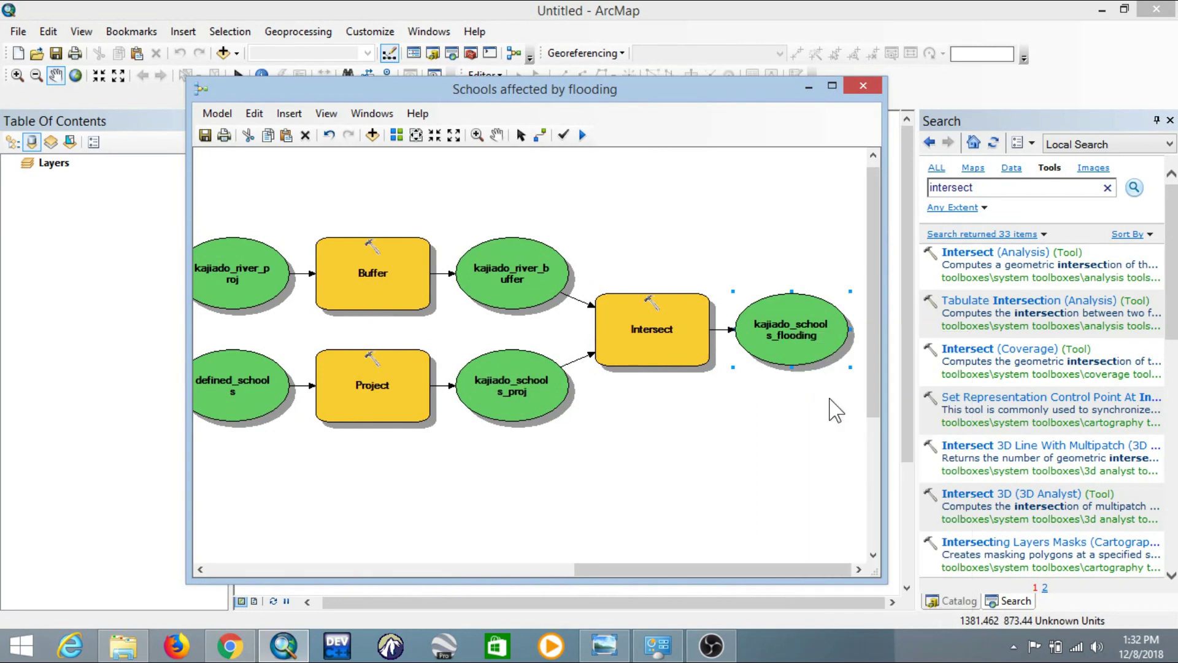
left_click(808, 86)
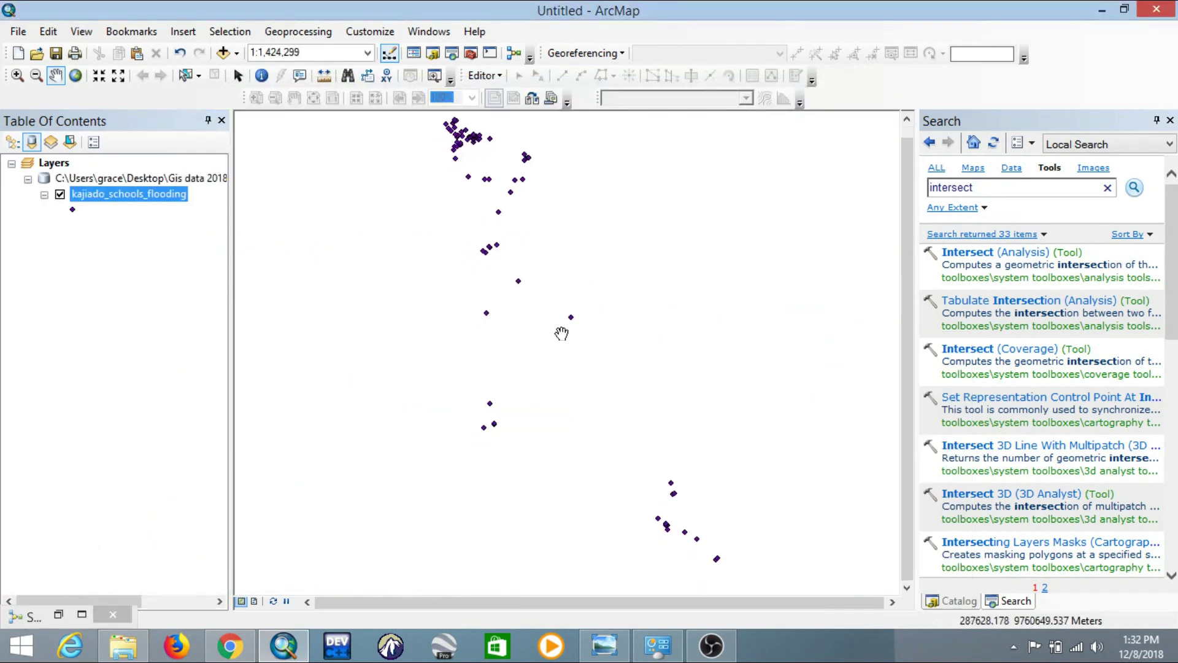
left_click_drag(553, 331, 533, 328)
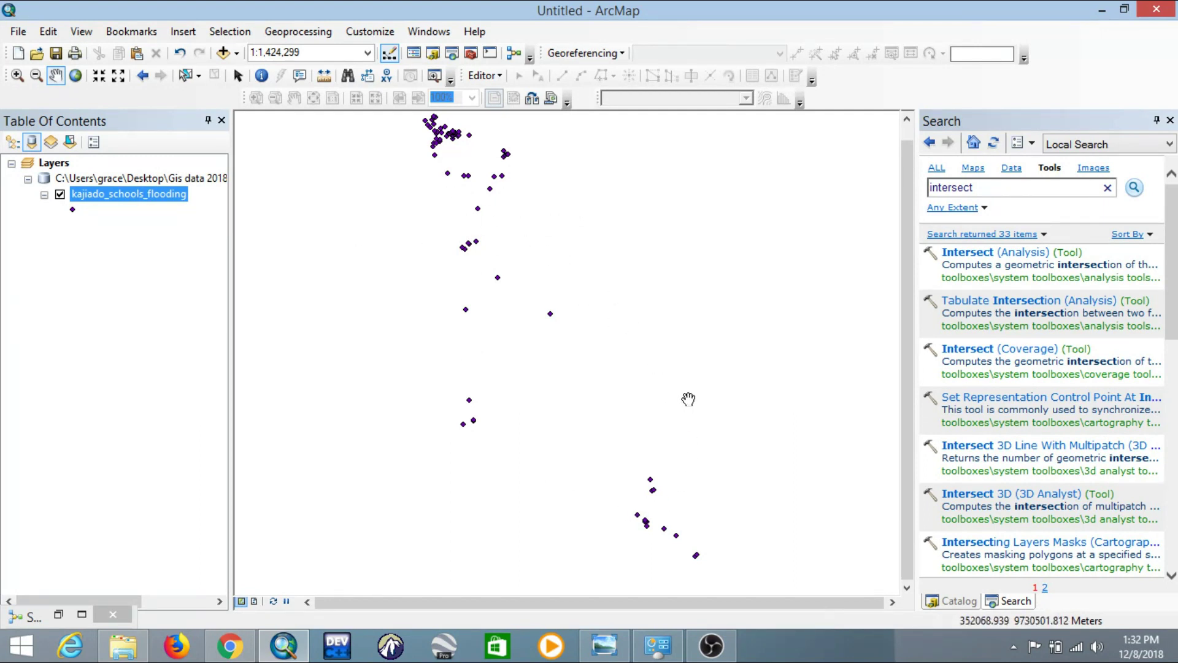
left_click_drag(553, 262, 562, 274)
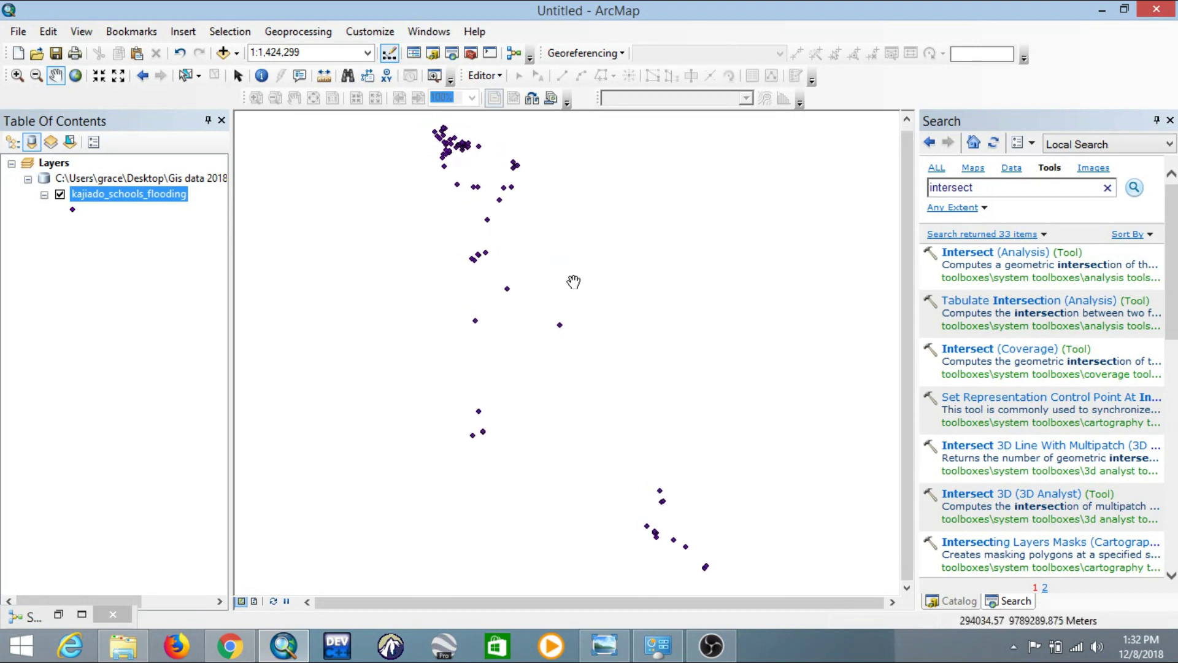